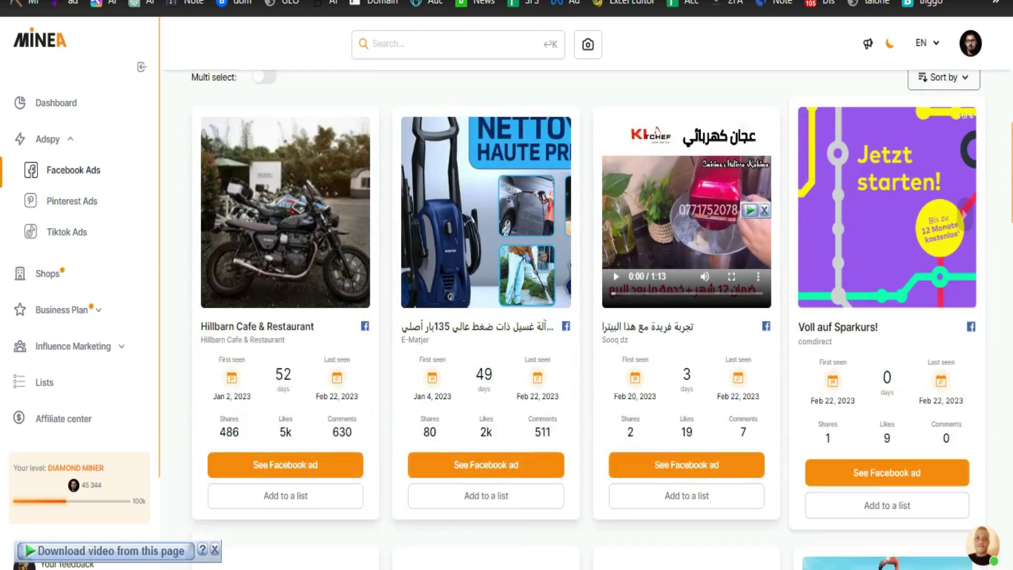
- Scroll through the Facebook ad cards with their seen dates and engagement counts, then return to the top
scroll(585, 317, "down", 2)
scroll(586, 317, "down", 3)
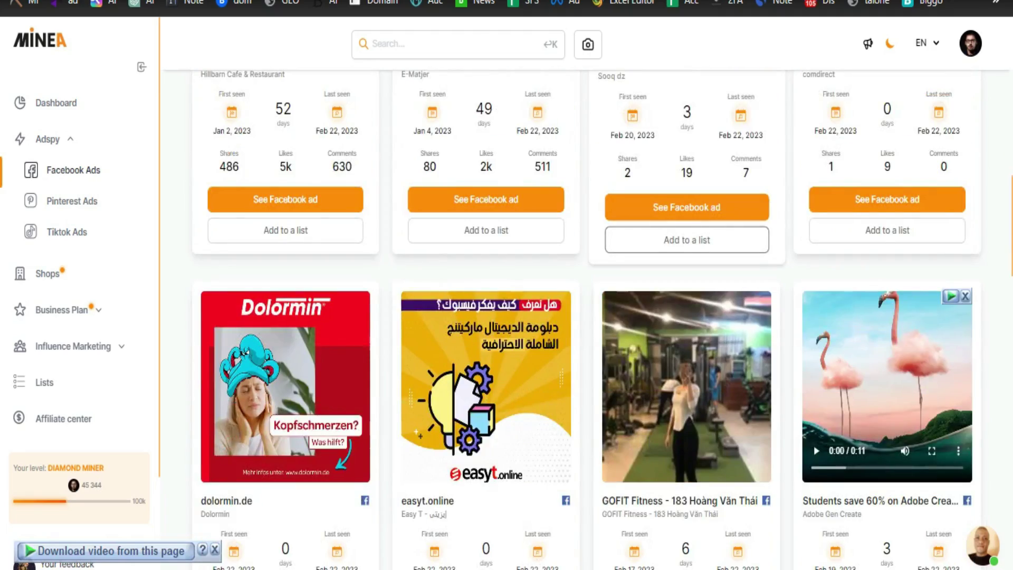
scroll(585, 317, "down", 3)
scroll(586, 317, "down", 6)
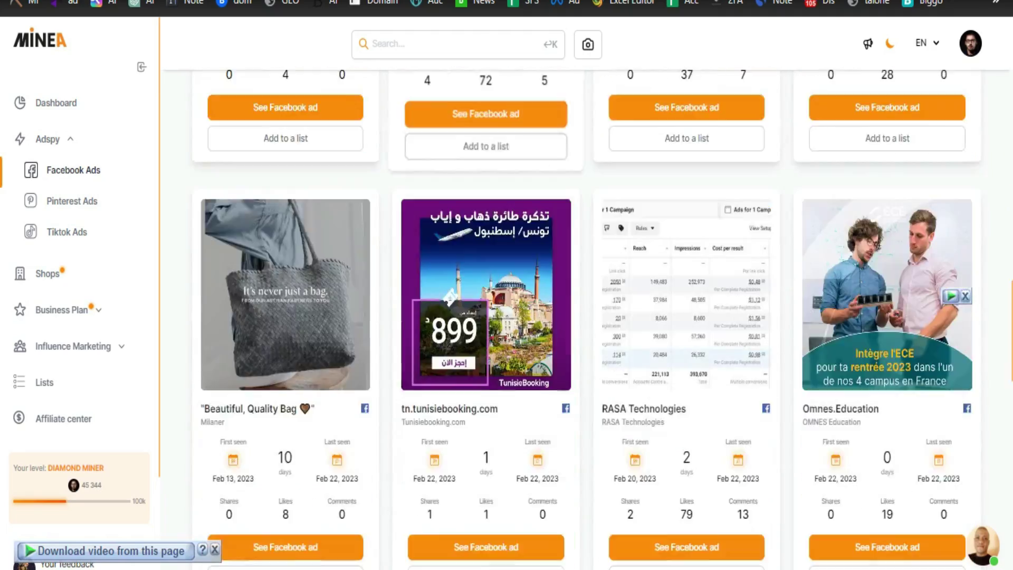
scroll(586, 317, "down", 5)
scroll(586, 316, "up", 15)
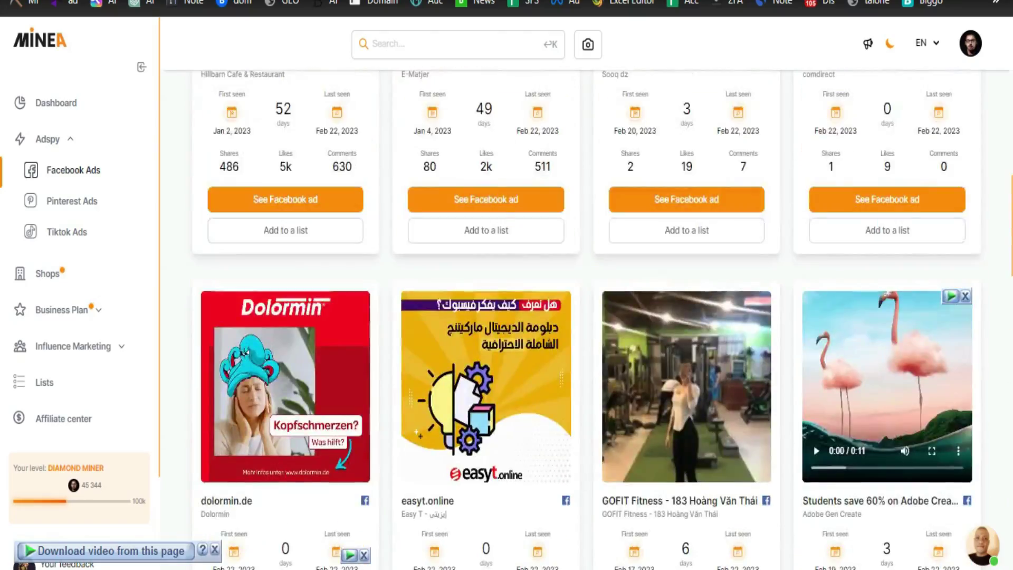
scroll(586, 316, "up", 10)
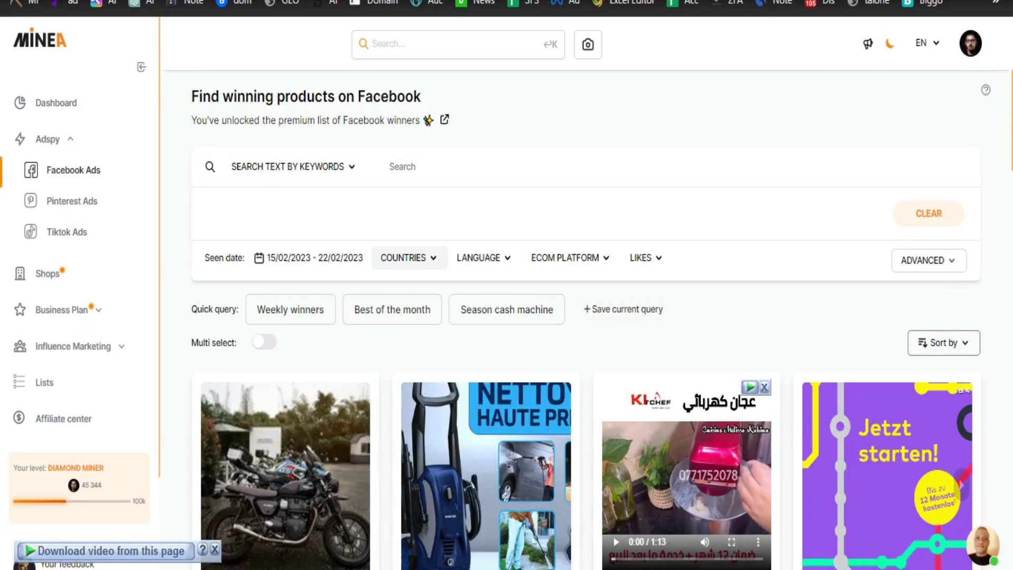
- Inspect the Facebook ad filters for countries, language, e-commerce platform and likes range
left_click(406, 257)
scroll(391, 351, "down", 6)
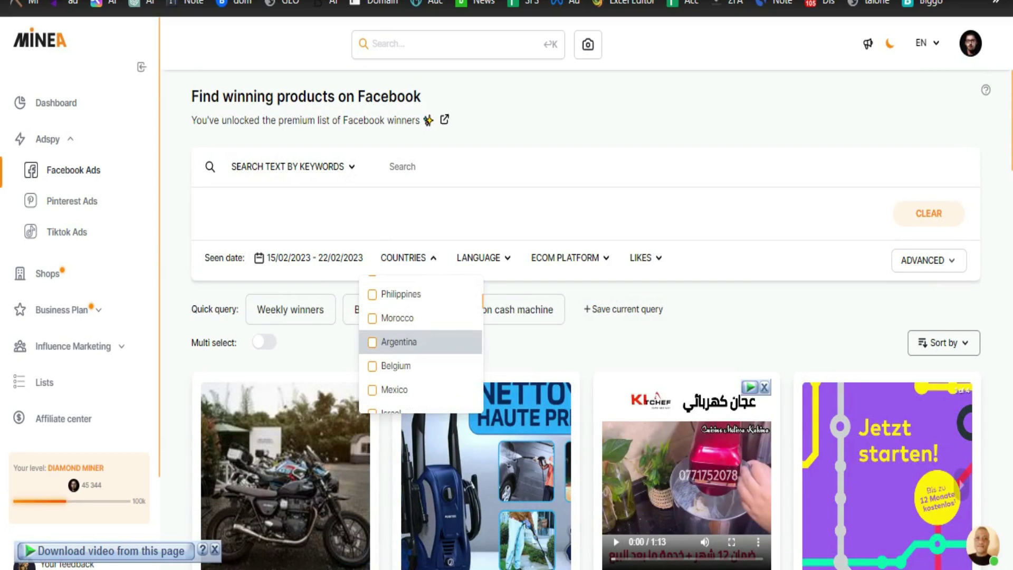
scroll(412, 351, "down", 4)
left_click(482, 258)
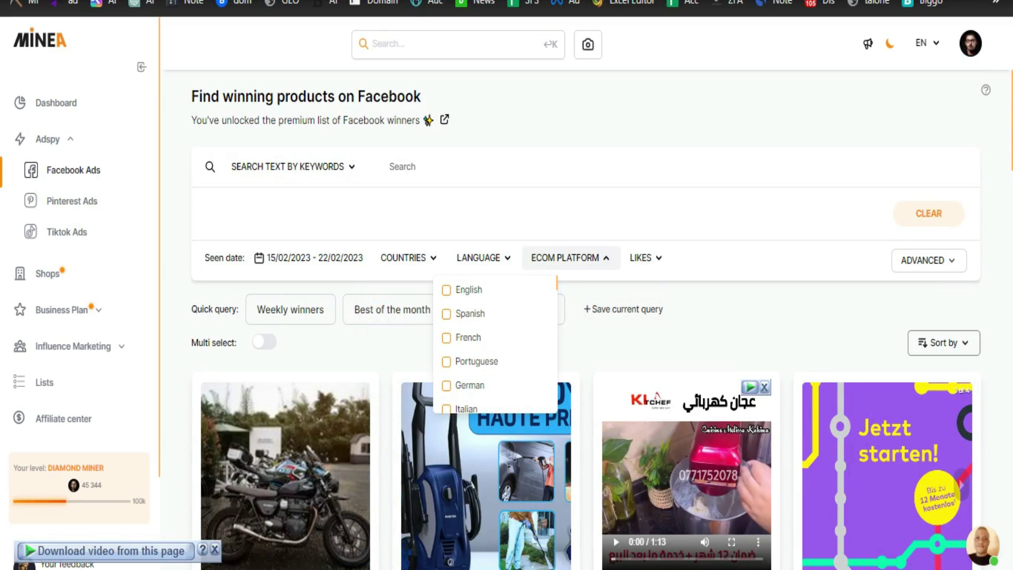
left_click(566, 258)
left_click(645, 257)
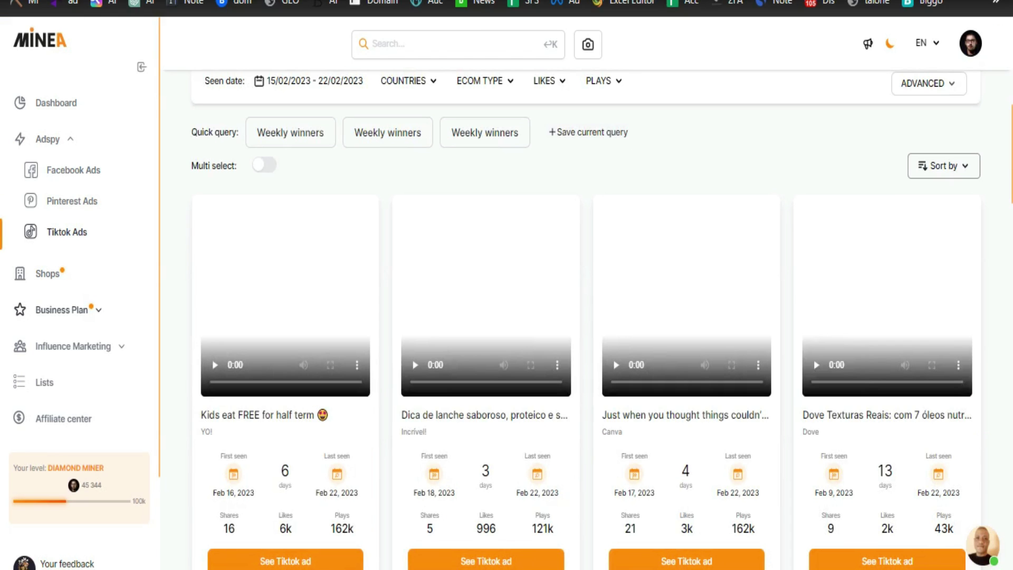
- Browse the TikTok ads grid, then expand Business Plan to show its Winning products and Success radar options
scroll(486, 317, "up", 3)
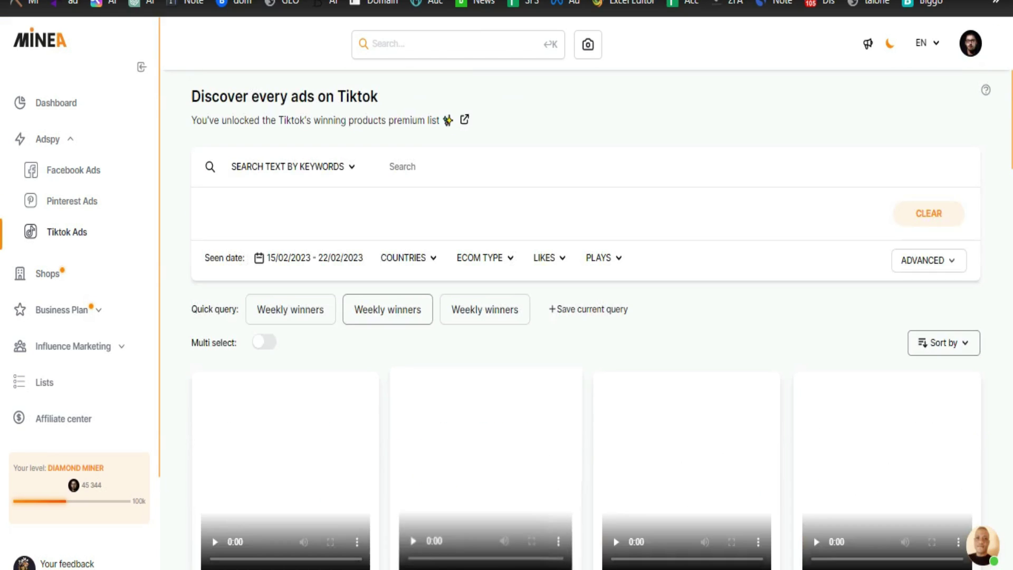
scroll(485, 317, "down", 8)
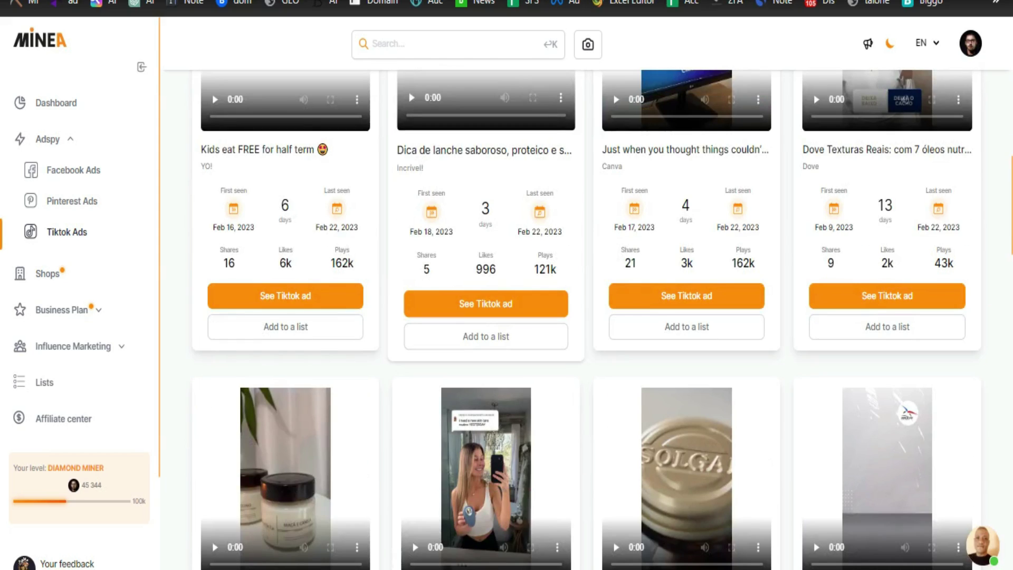
scroll(586, 317, "down", 3)
scroll(586, 317, "down", 6)
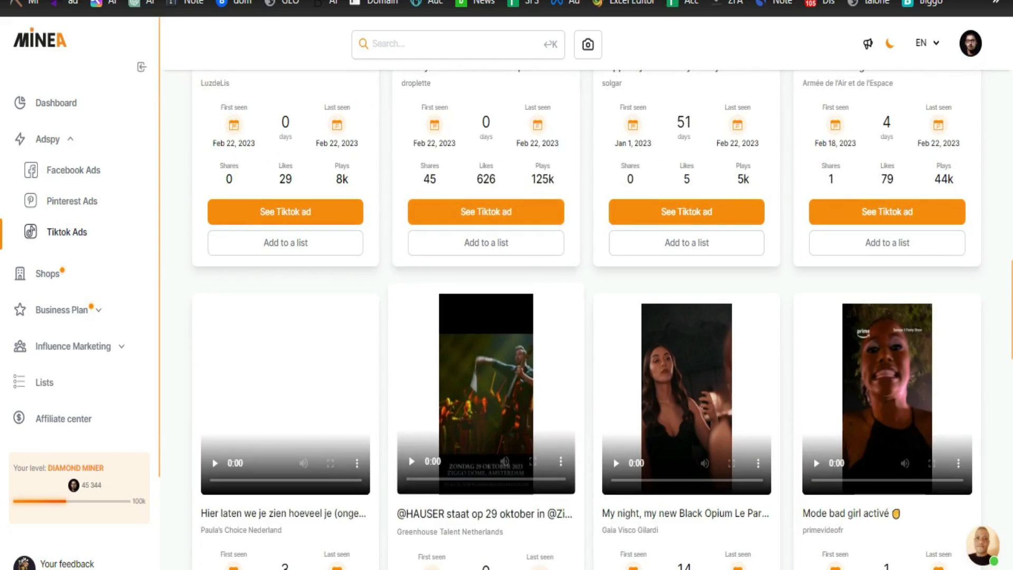
scroll(586, 317, "up", 15)
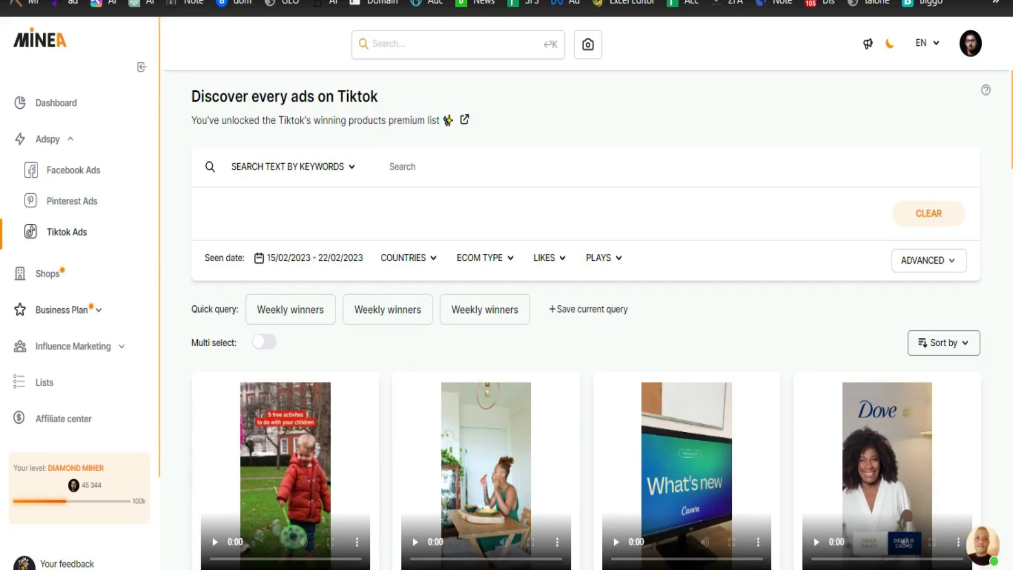
left_click(61, 310)
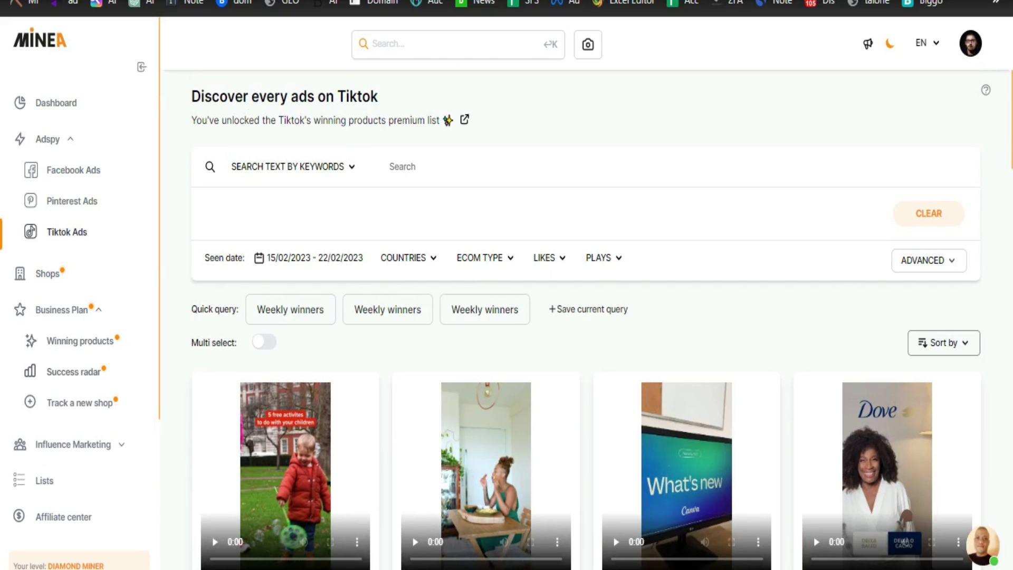
- Open Winning products under Business Plan and browse the product cards
left_click(79, 341)
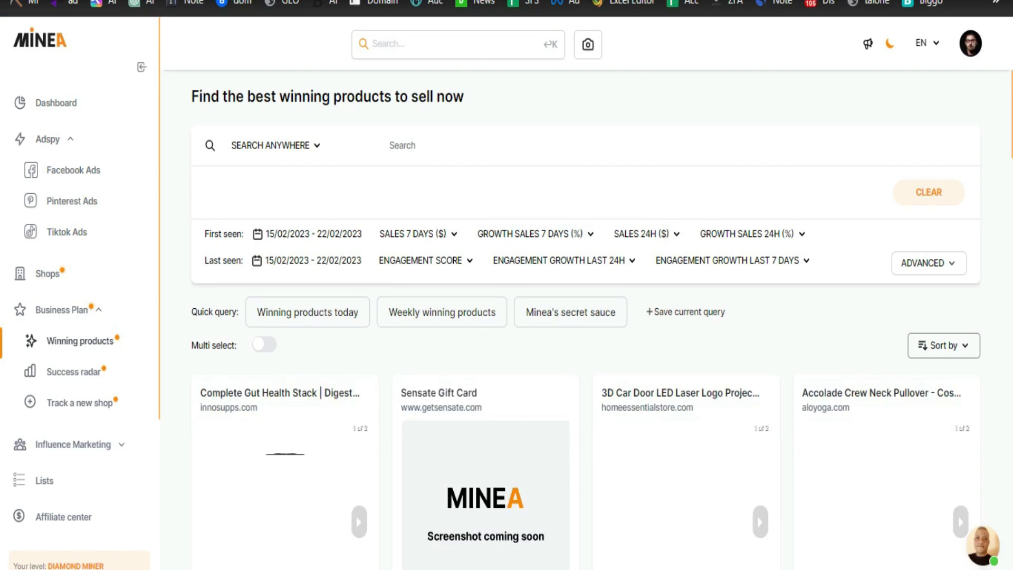
triple_click(327, 97)
scroll(586, 343, "down", 3)
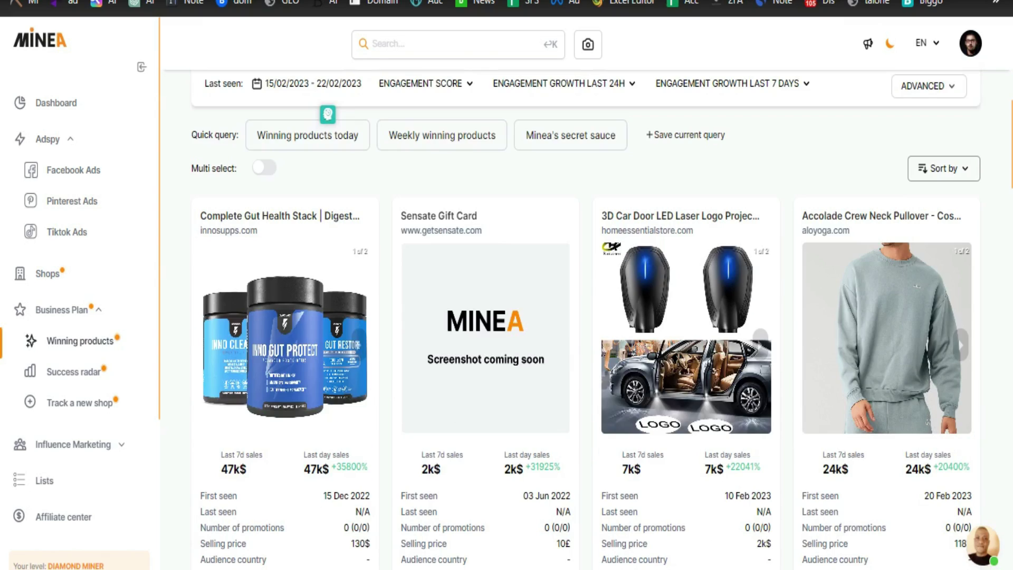
scroll(586, 343, "down", 9)
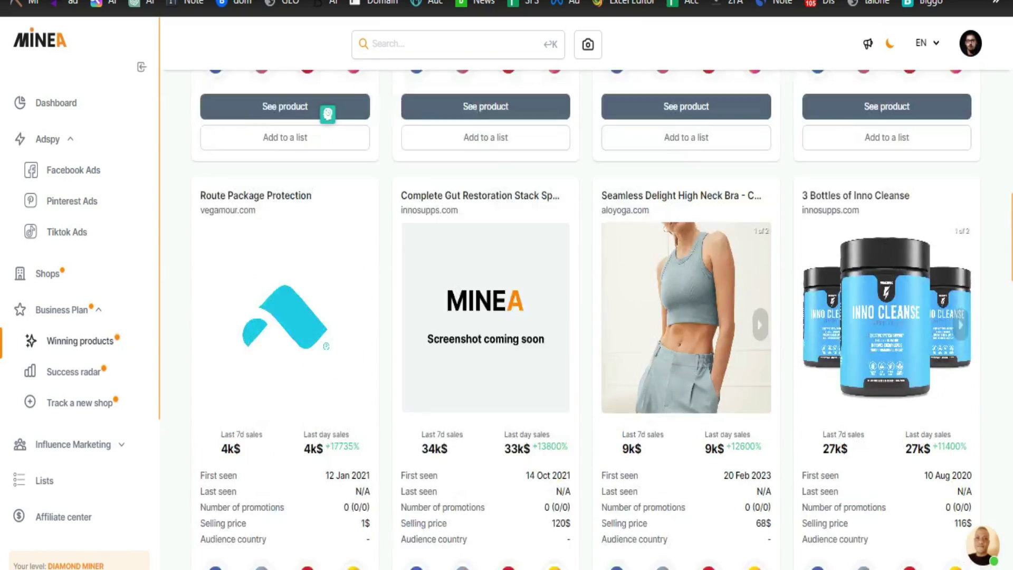
scroll(586, 343, "down", 11)
scroll(585, 343, "down", 5)
scroll(586, 343, "up", 4)
scroll(586, 343, "down", 1)
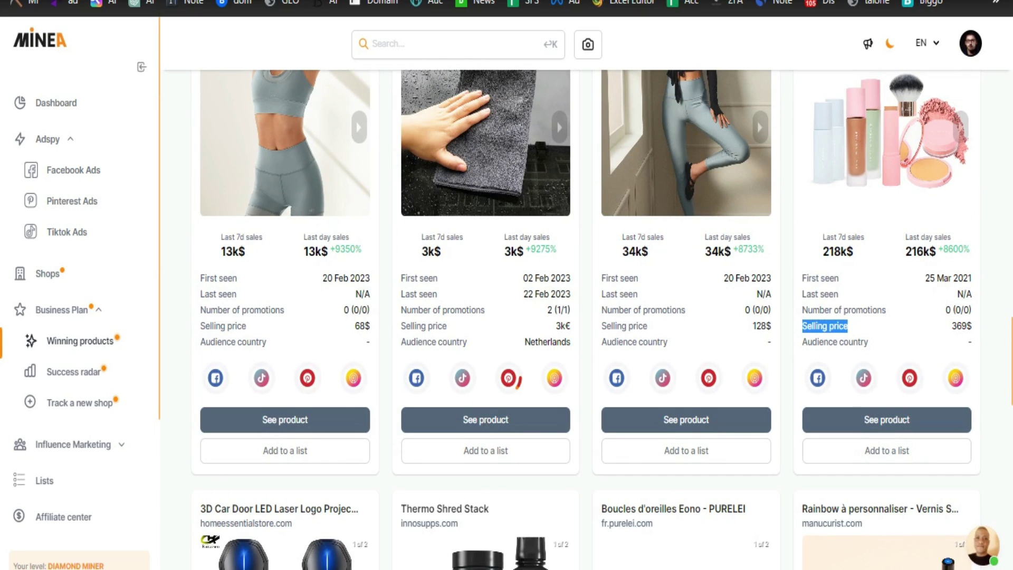
- Open the product analysis of the 3D Car Door LED Laser Logo Projector
scroll(825, 340, "down", 13)
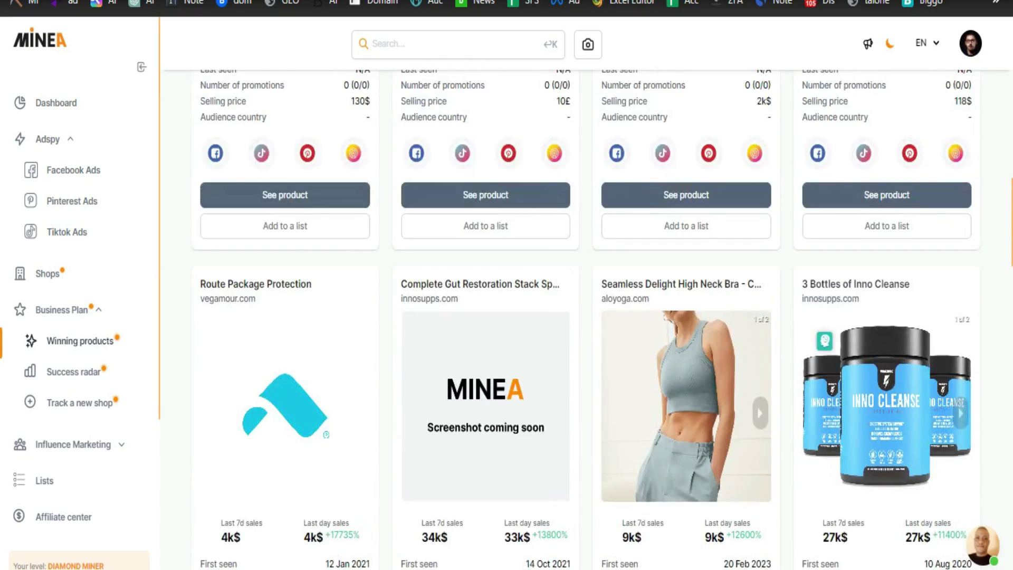
scroll(825, 341, "up", 20)
scroll(825, 340, "down", 20)
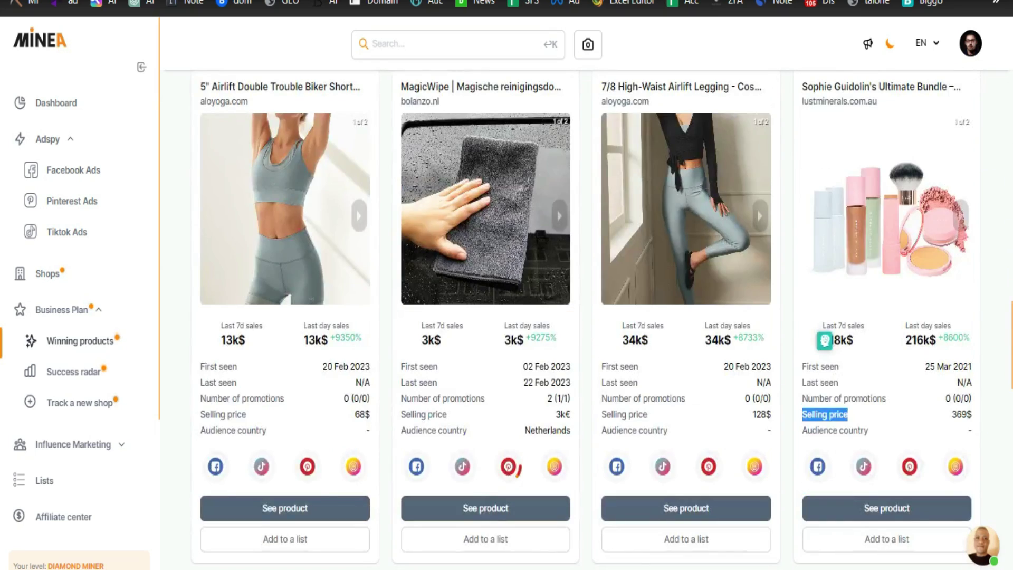
scroll(825, 341, "down", 14)
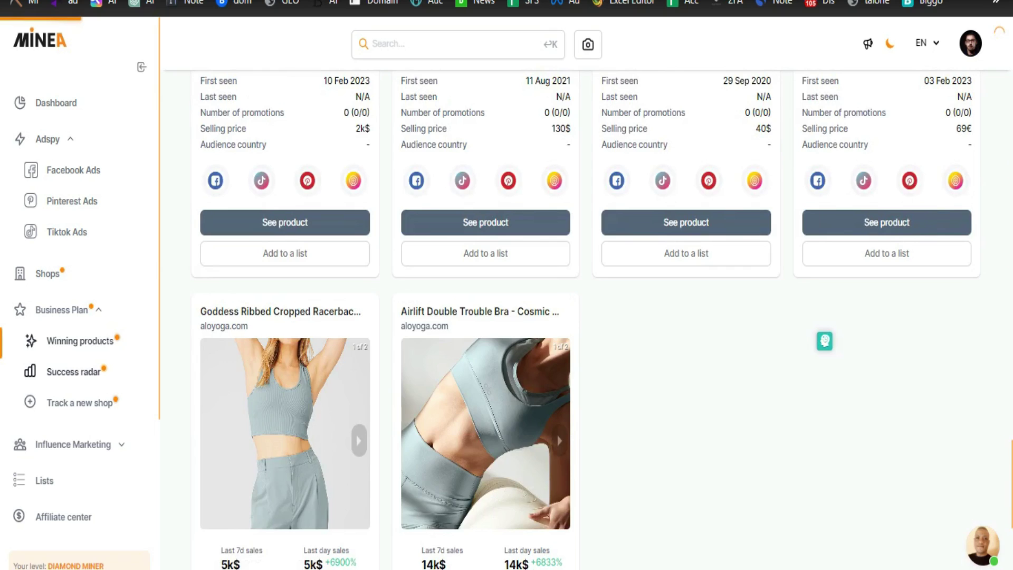
scroll(825, 341, "down", 3)
scroll(825, 341, "down", 2)
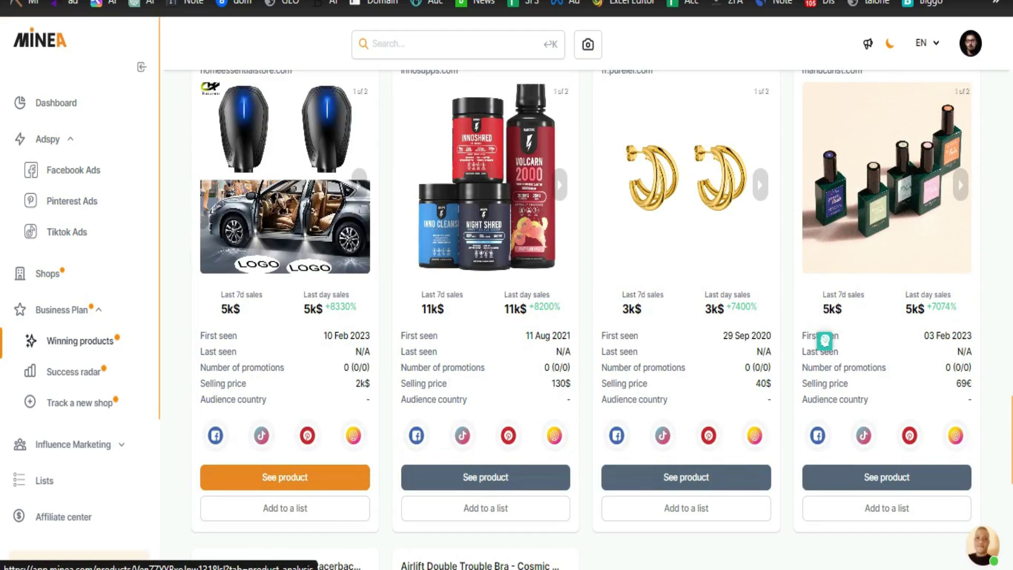
left_click(285, 477)
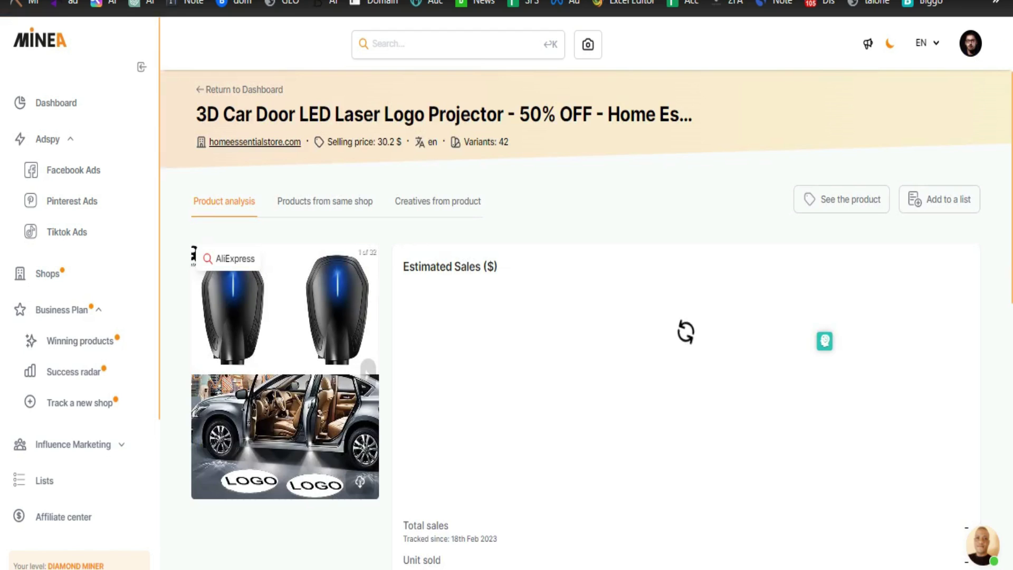
- Review the projector's Estimated Sales ($8.27k, 226 units), Shop's quick info and product life cycle chart
scroll(825, 341, "down", 3)
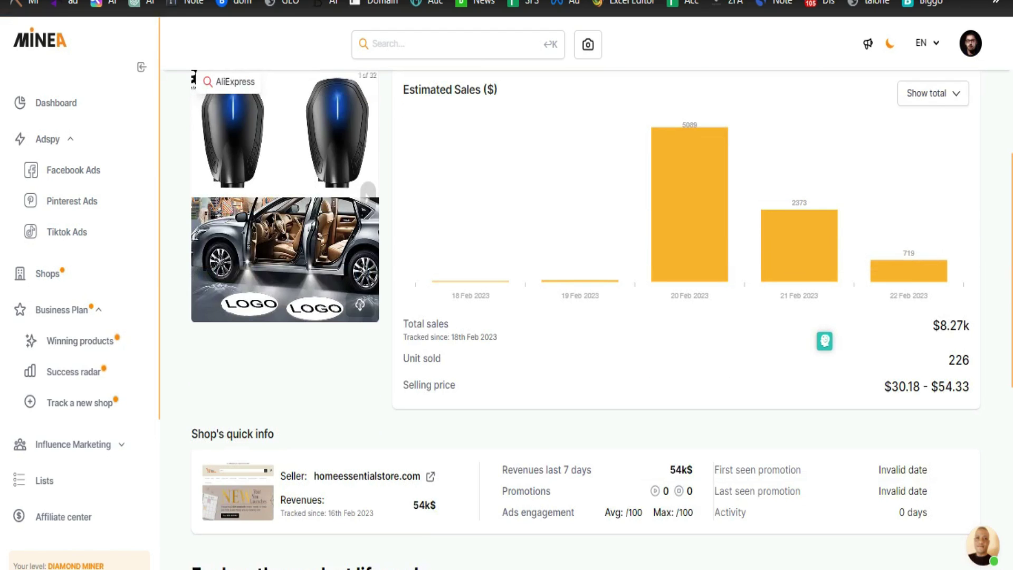
scroll(825, 341, "up", 3)
scroll(825, 341, "down", 5)
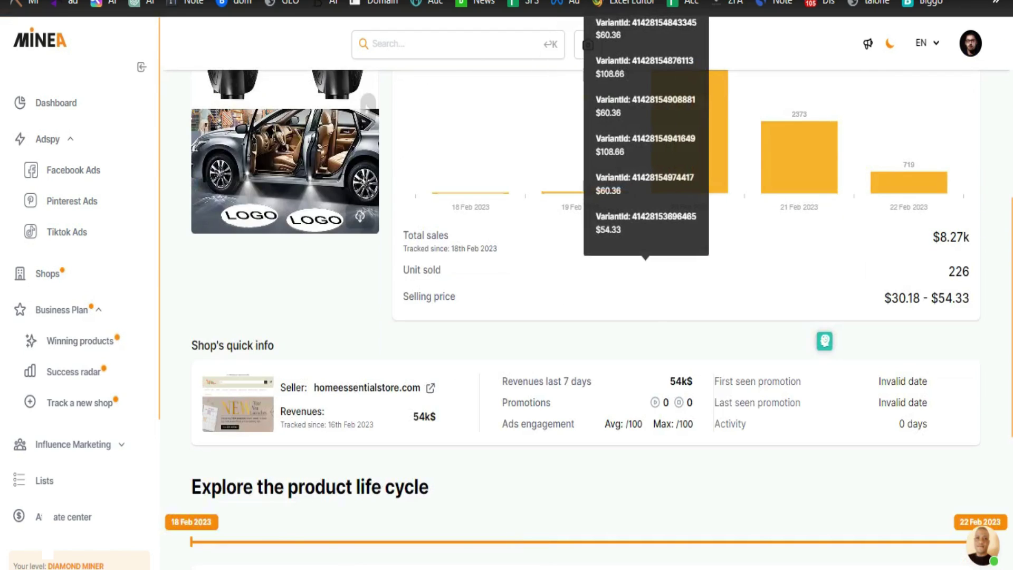
scroll(825, 341, "down", 6)
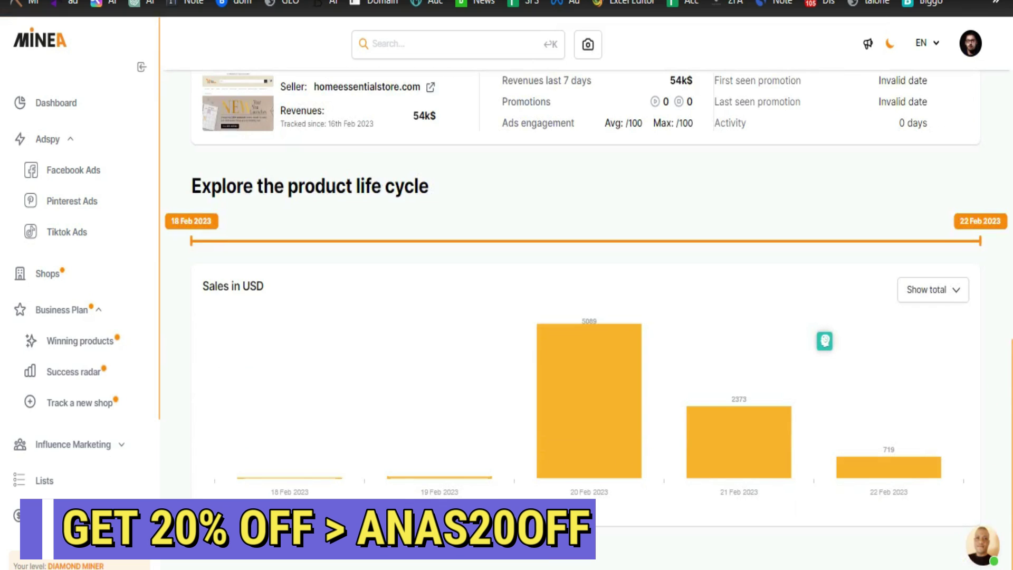
scroll(825, 341, "up", 11)
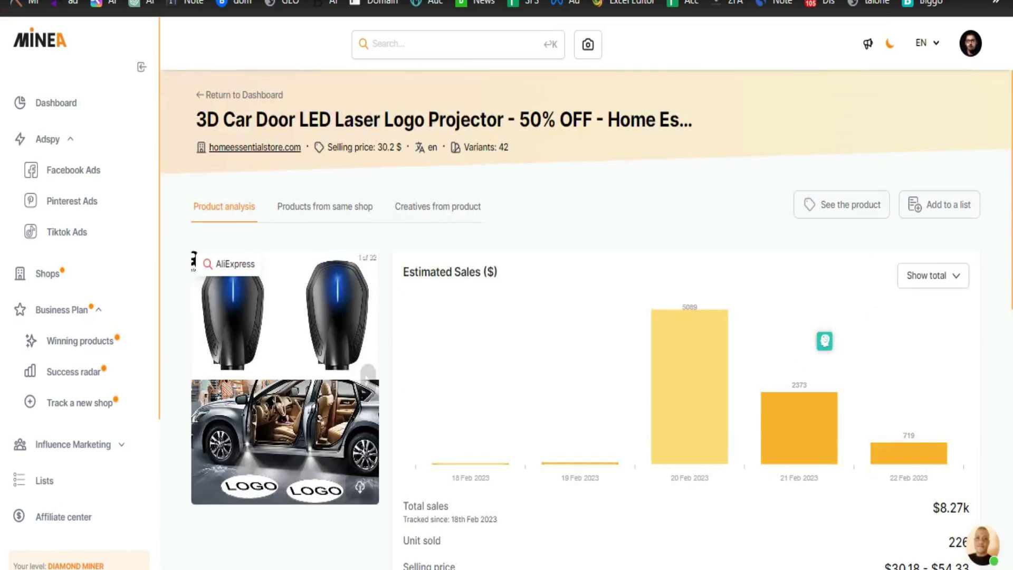
- Return to the Facebook ads listing and scroll up to the 'Discover every ads on Facebook' search and filters
key("alt+Left")
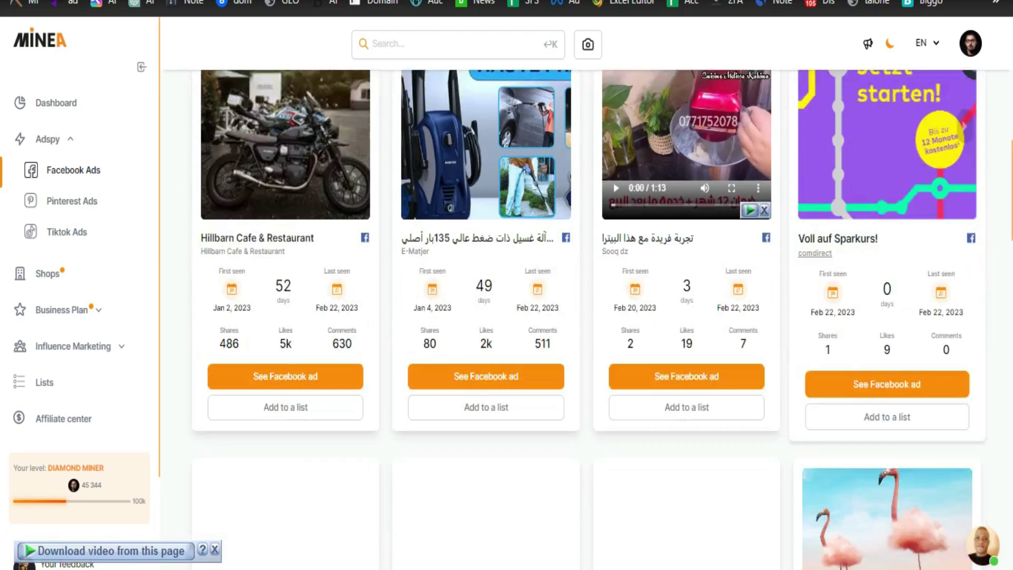
scroll(825, 341, "down", 2)
scroll(825, 341, "down", 10)
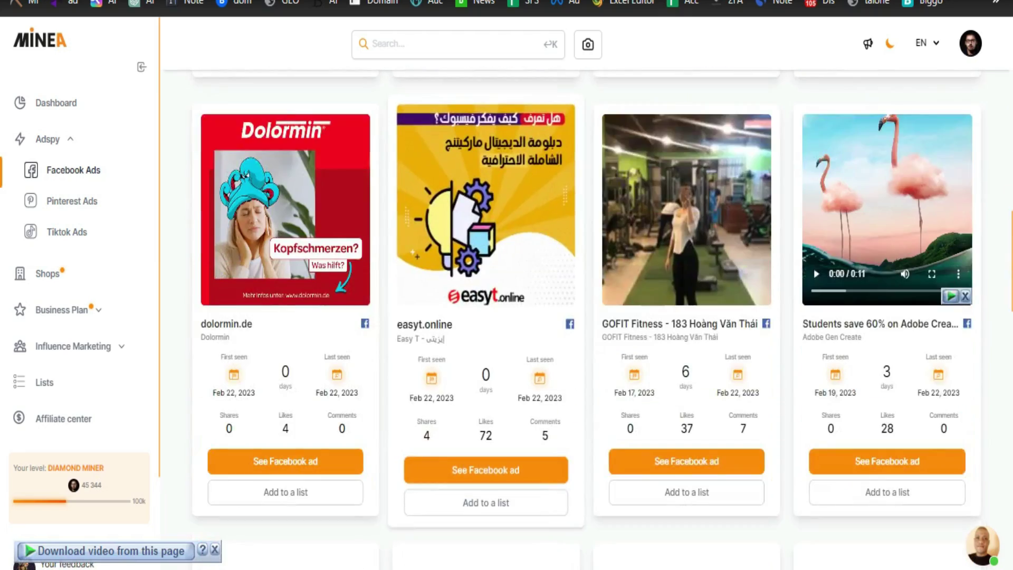
scroll(825, 340, "down", 5)
scroll(825, 341, "up", 15)
scroll(825, 341, "up", 10)
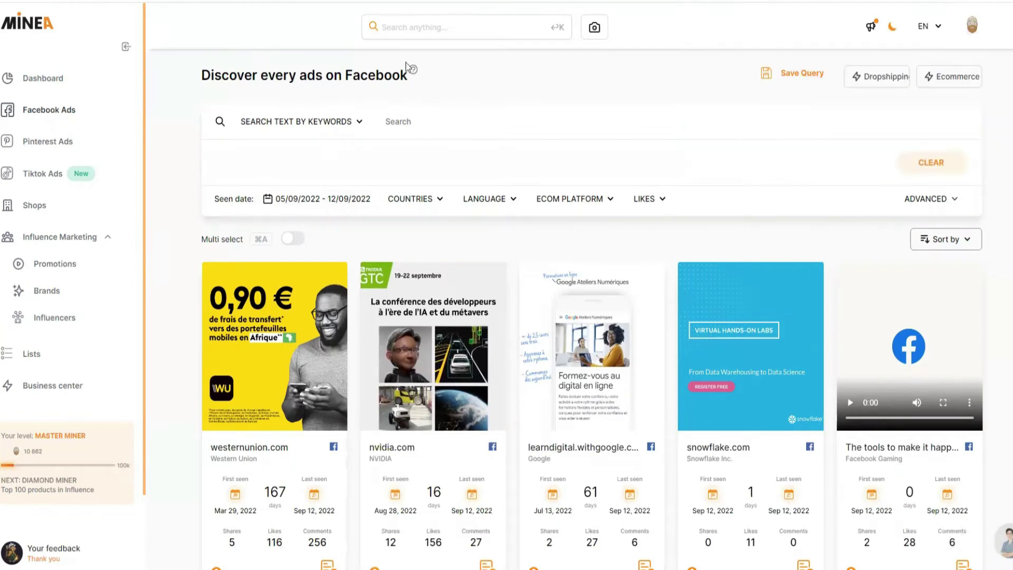
scroll(844, 408, "down", 4)
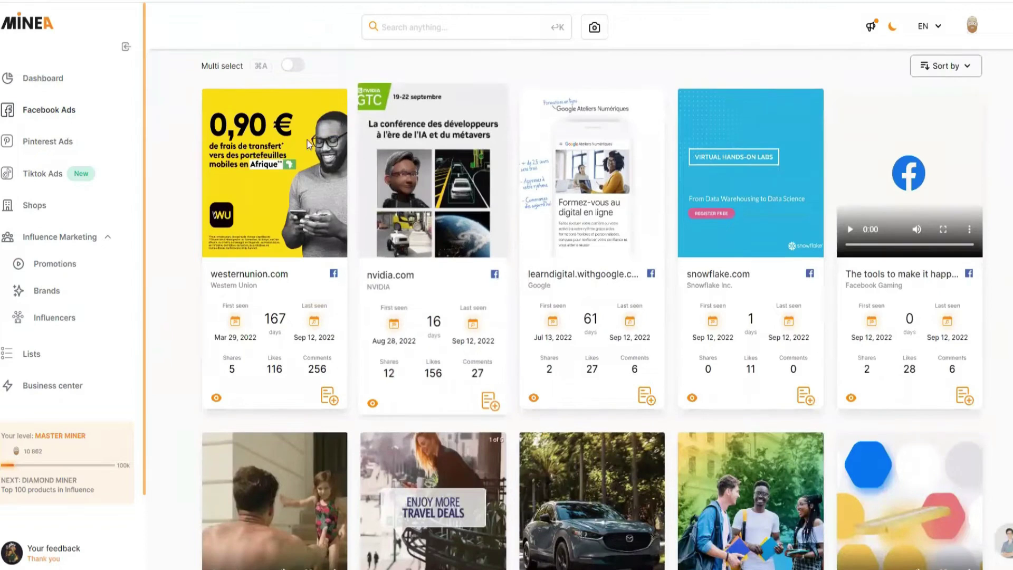
scroll(506, 185, "up", 3)
scroll(528, 211, "down", 3)
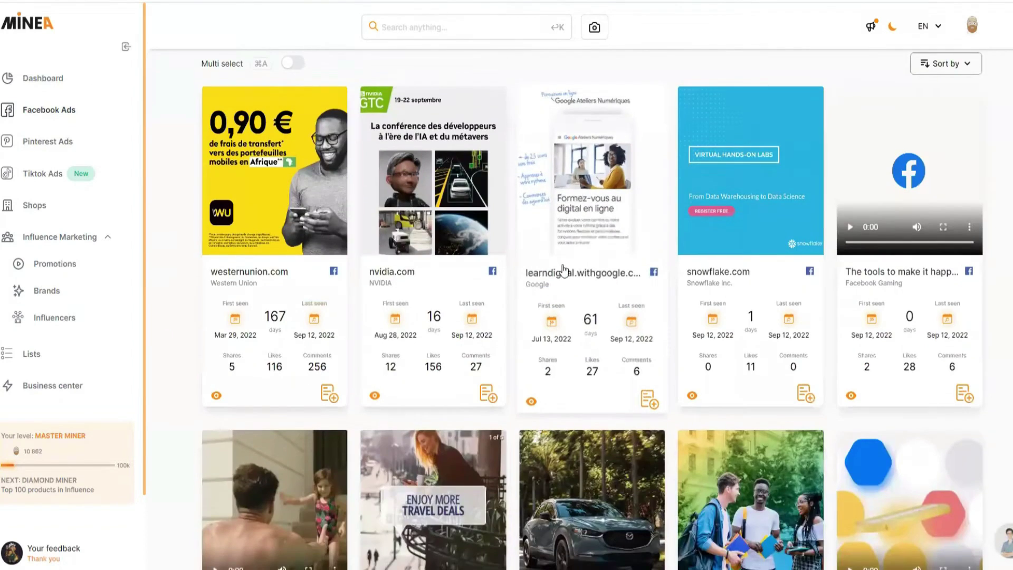
scroll(553, 239, "up", 3)
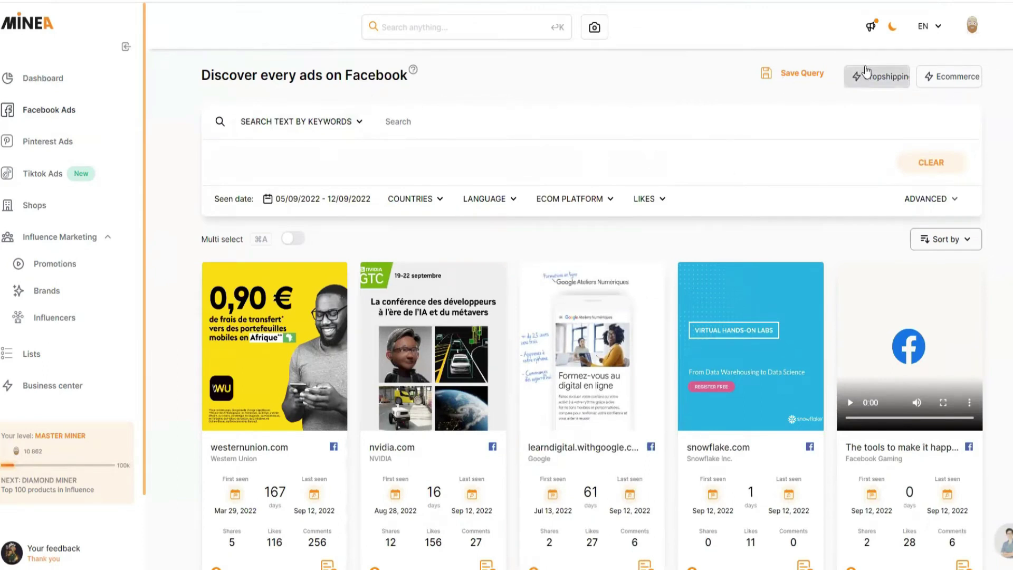
- Apply the Dropshipping preset and browse the resulting video ads sorted by last seen
left_click(873, 83)
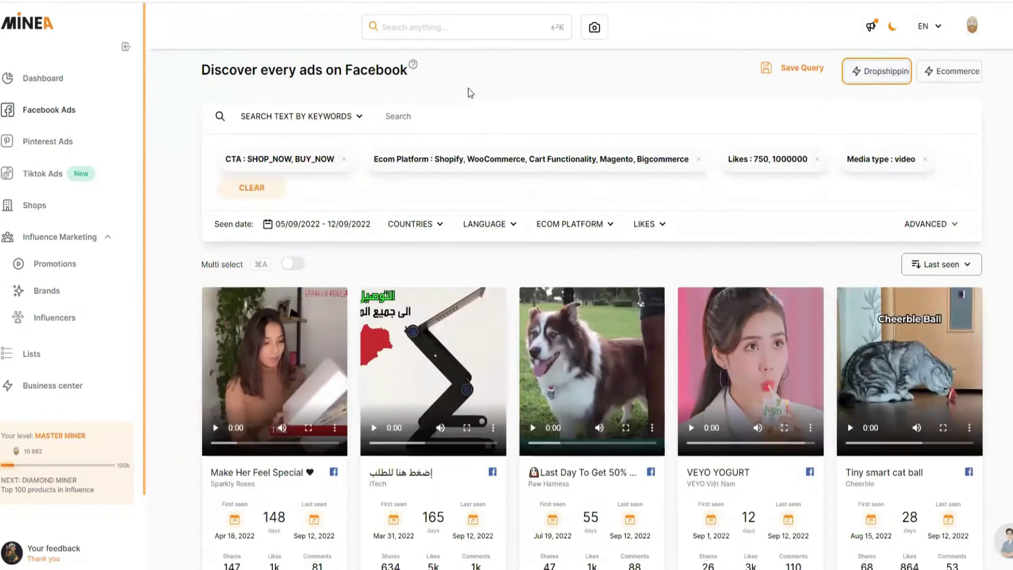
scroll(568, 212, "down", 2)
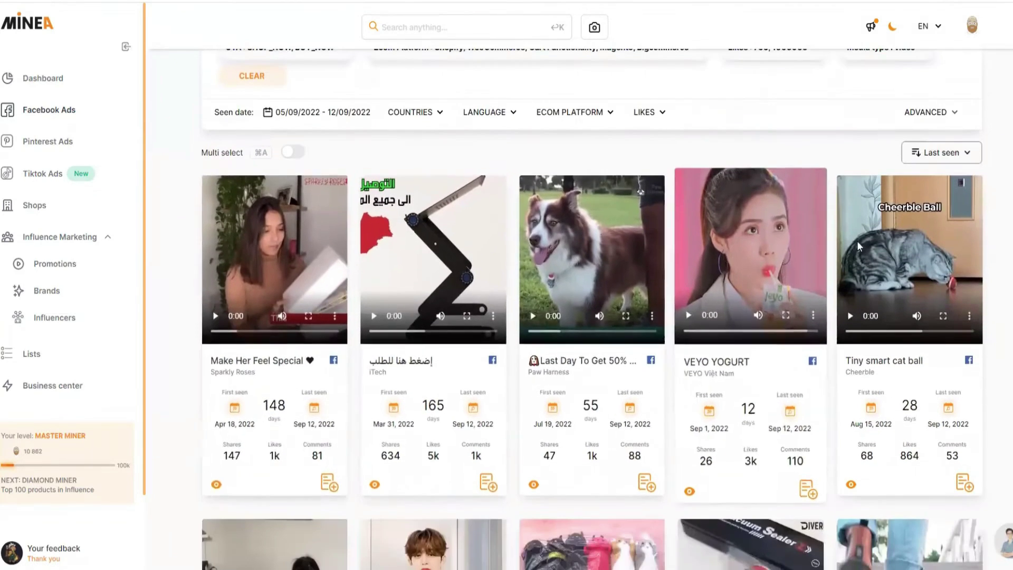
scroll(857, 240, "down", 2)
scroll(336, 80, "up", 4)
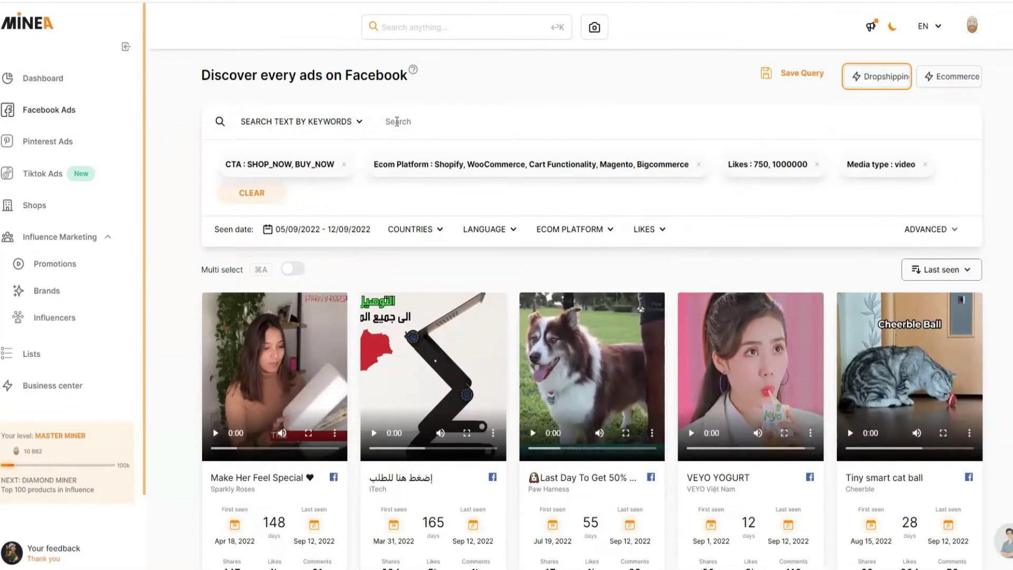
scroll(392, 135, "down", 3)
scroll(554, 174, "up", 2)
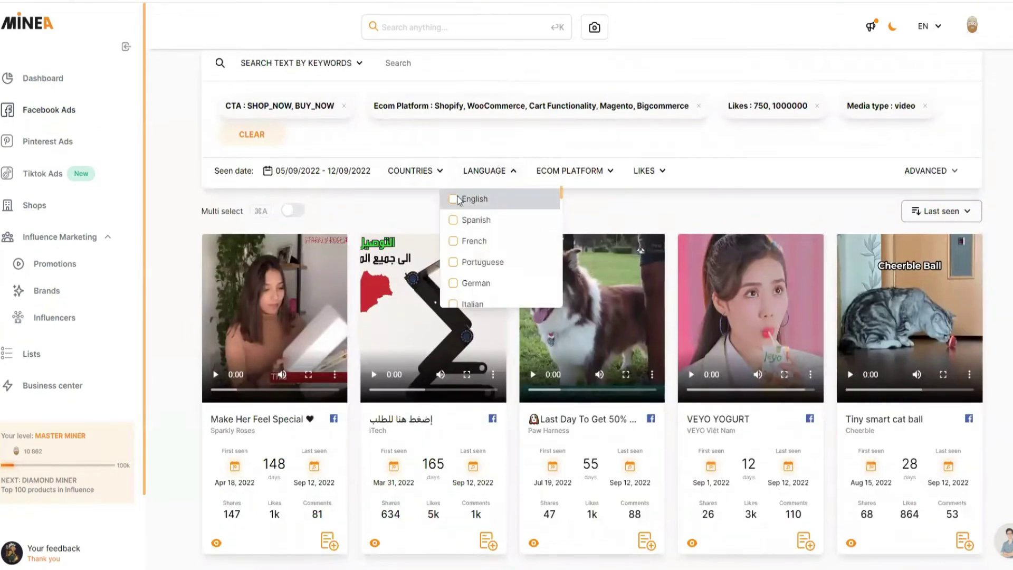
scroll(628, 236, "down", 2)
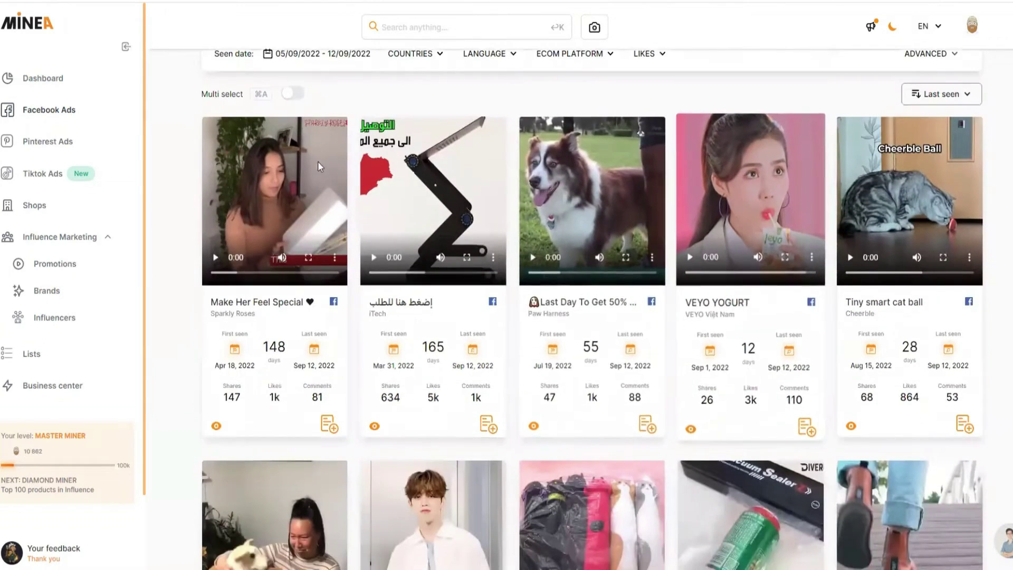
scroll(867, 204, "down", 4)
scroll(502, 317, "down", 3)
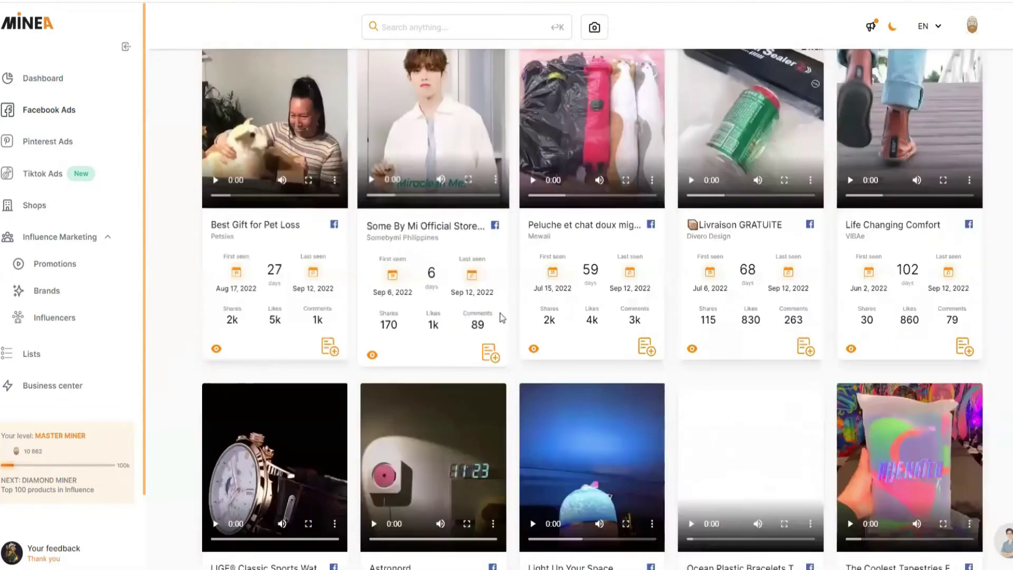
scroll(659, 353, "up", 10)
scroll(855, 319, "down", 2)
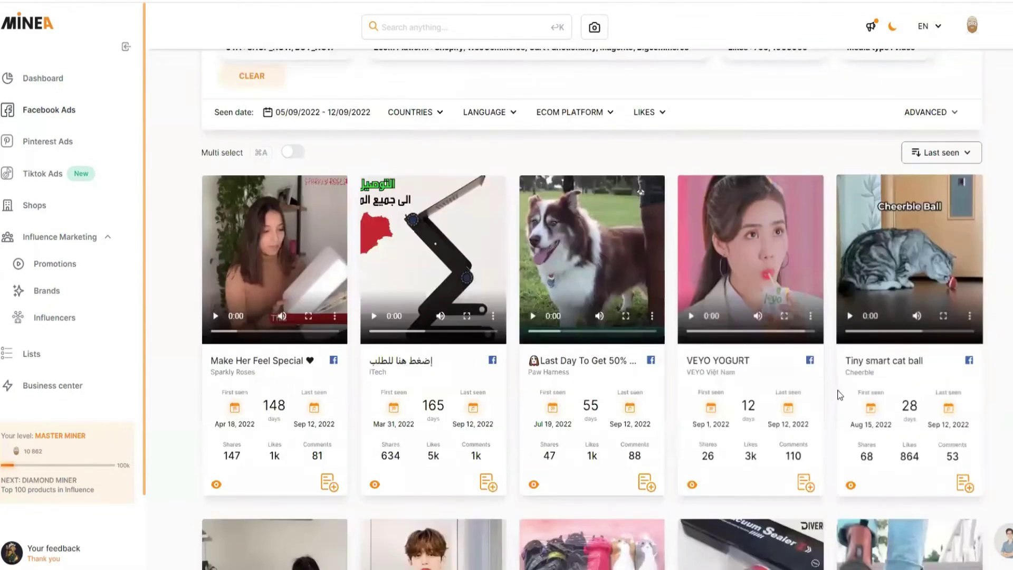
- Open the details of the Tiny smart cat ball ad
mouse_move(840, 395)
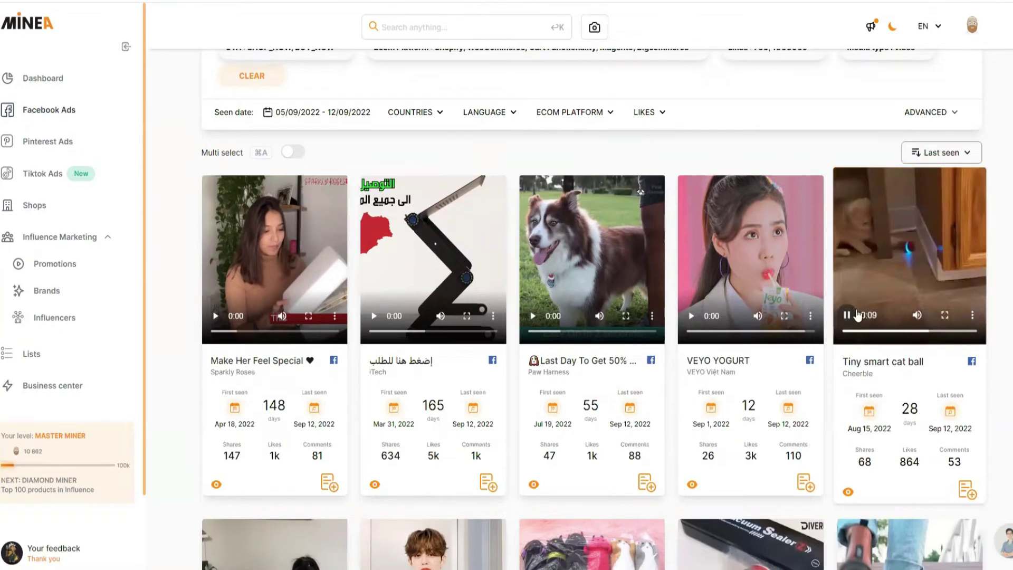
scroll(729, 321, "down", 6)
scroll(777, 246, "down", 5)
scroll(305, 345, "down", 6)
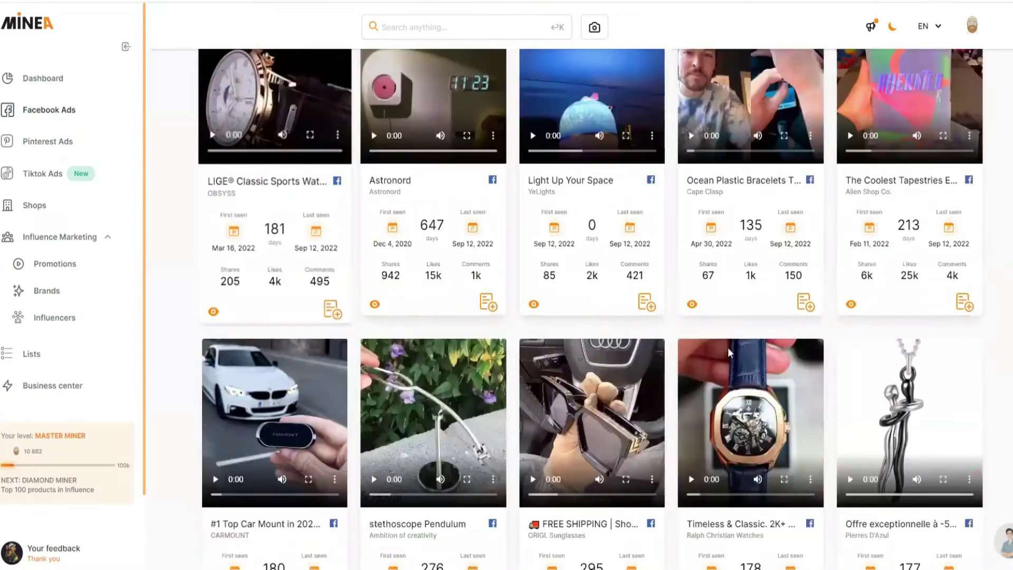
scroll(808, 379, "down", 5)
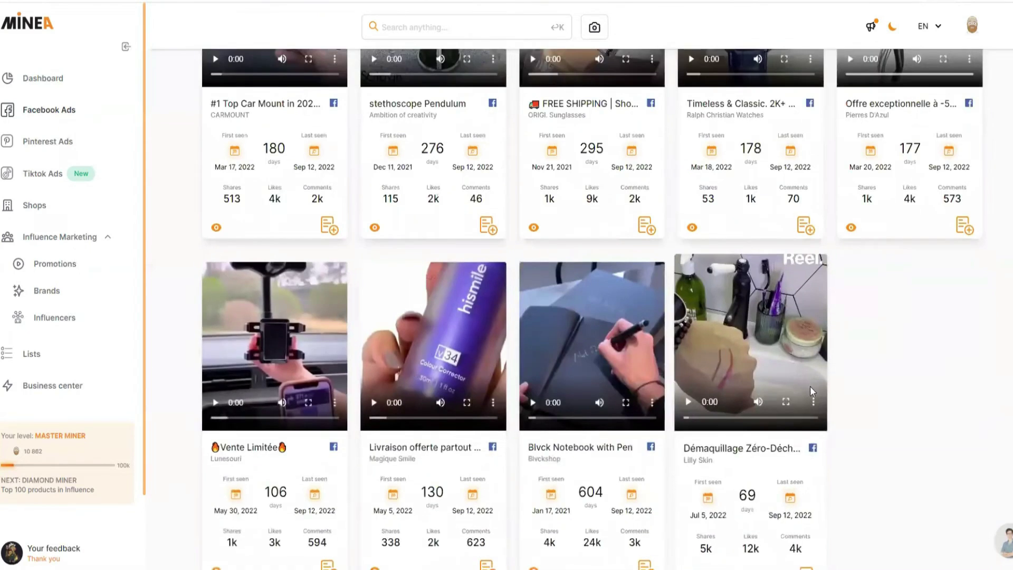
scroll(810, 385, "up", 20)
scroll(858, 249, "down", 2)
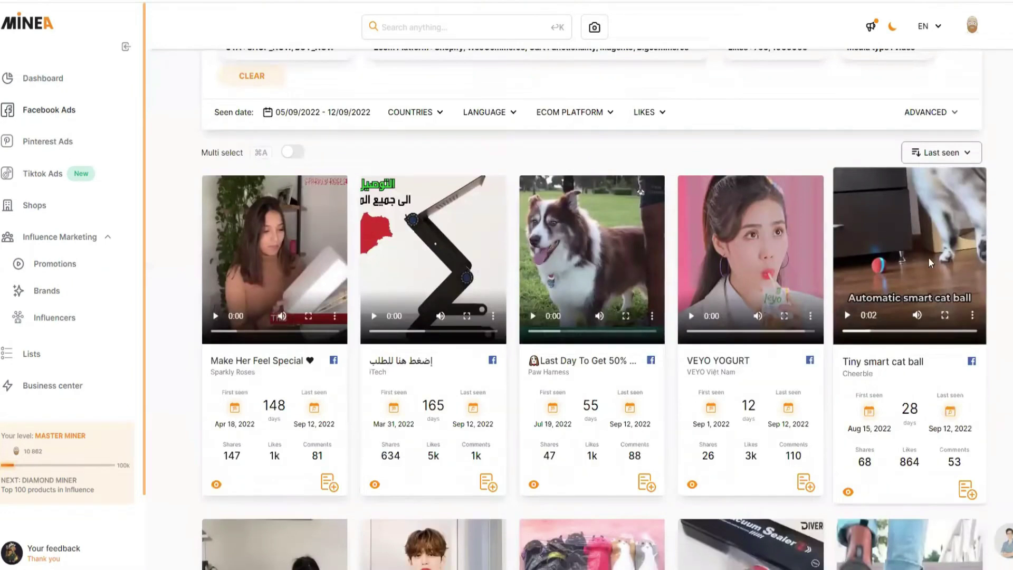
right_click(850, 492)
left_click(887, 399)
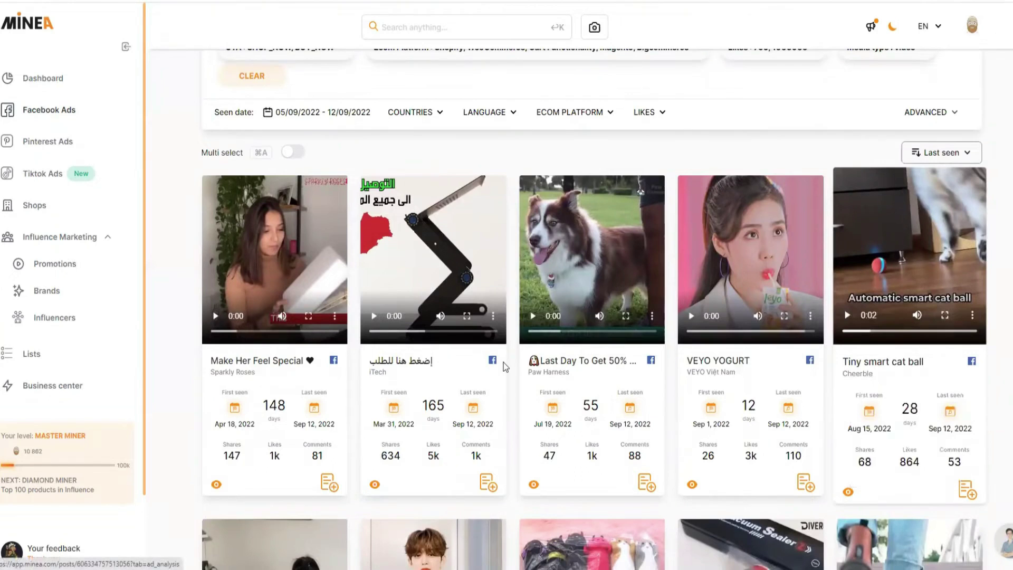
left_click(849, 492)
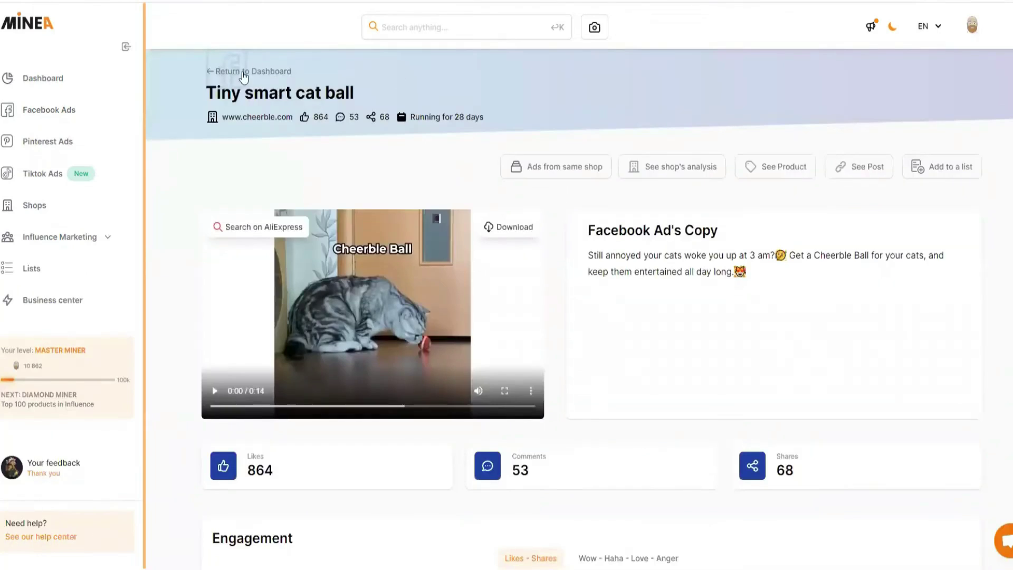
- Select the Facebook Ad's Copy heading and the ad copy text to read them
left_click_drag(586, 234, 719, 232)
left_click(703, 260)
left_click_drag(614, 256, 746, 272)
left_click(773, 299)
- Play and pause the cat ball ad video twice
left_click(215, 393)
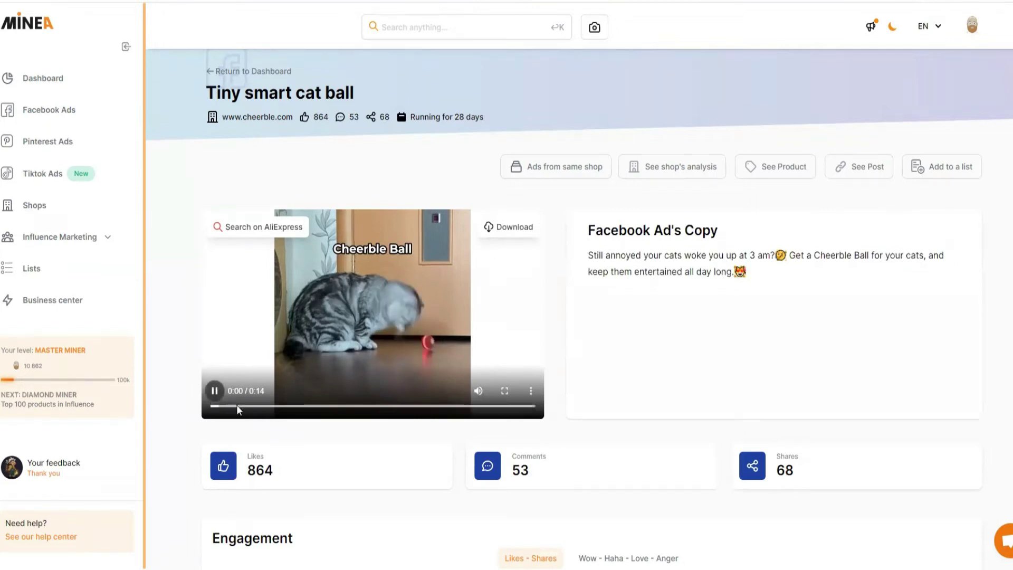
left_click(442, 245)
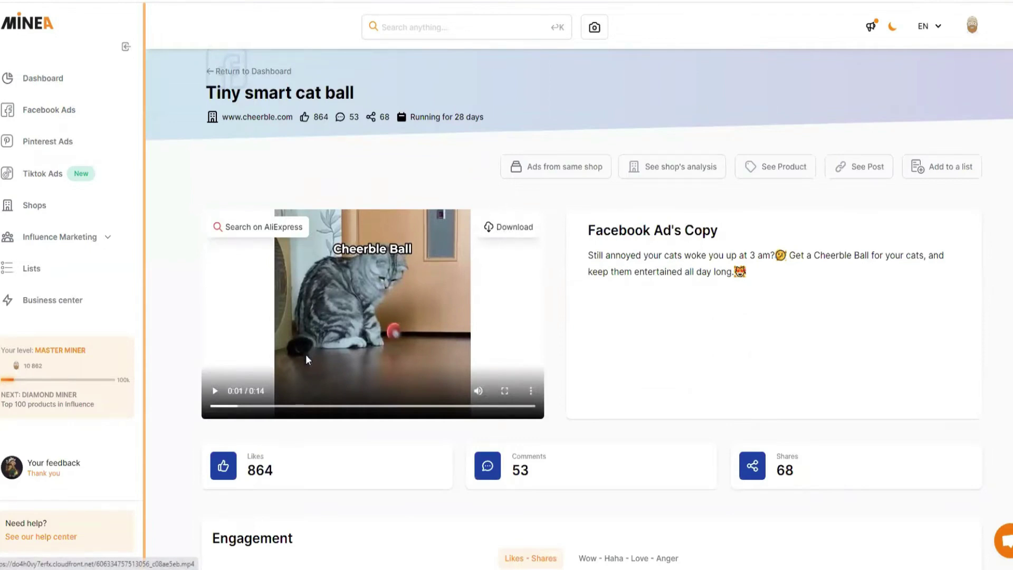
left_click(224, 389)
left_click(225, 389)
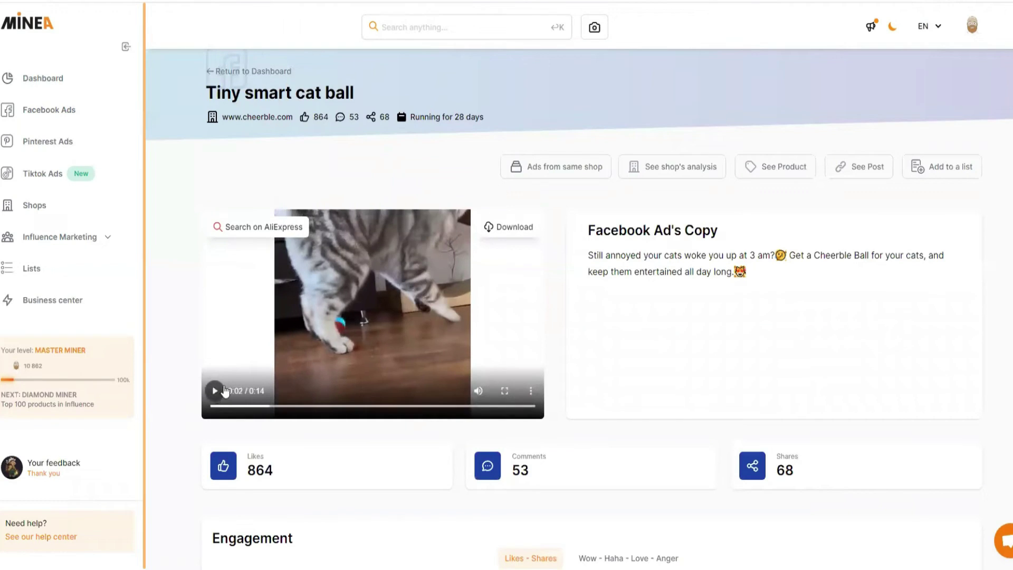
scroll(655, 290, "down", 2)
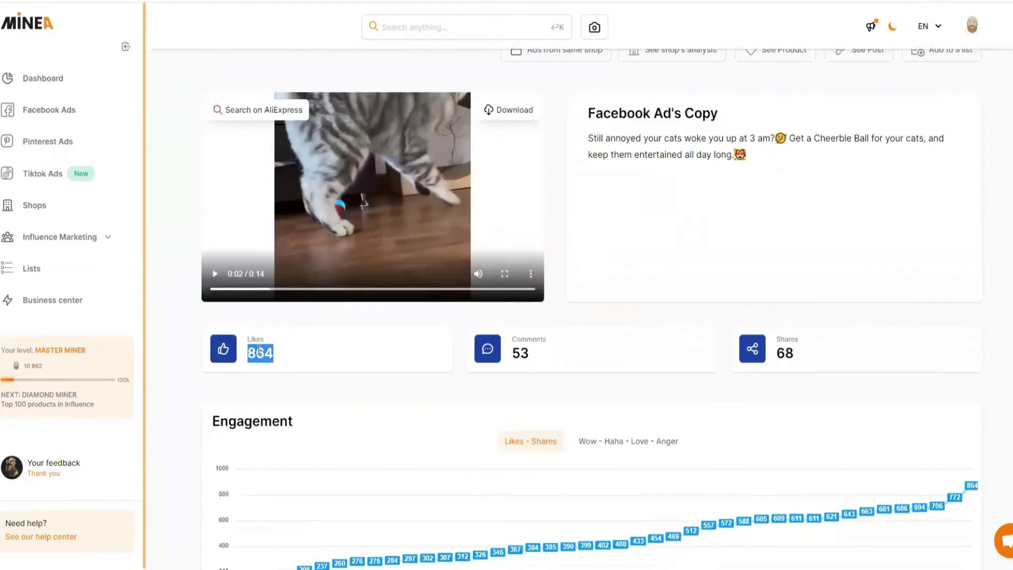
- Scroll to the cat ball ad's reactions, audience (52.2% male, top country Bulgaria) and 28-day runway
scroll(590, 364, "down", 3)
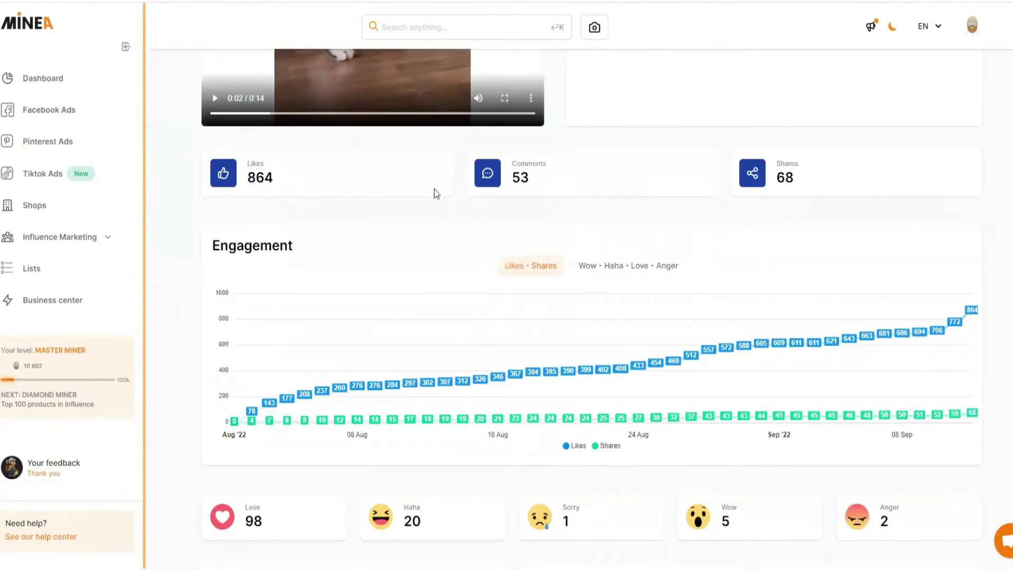
scroll(528, 380, "down", 1)
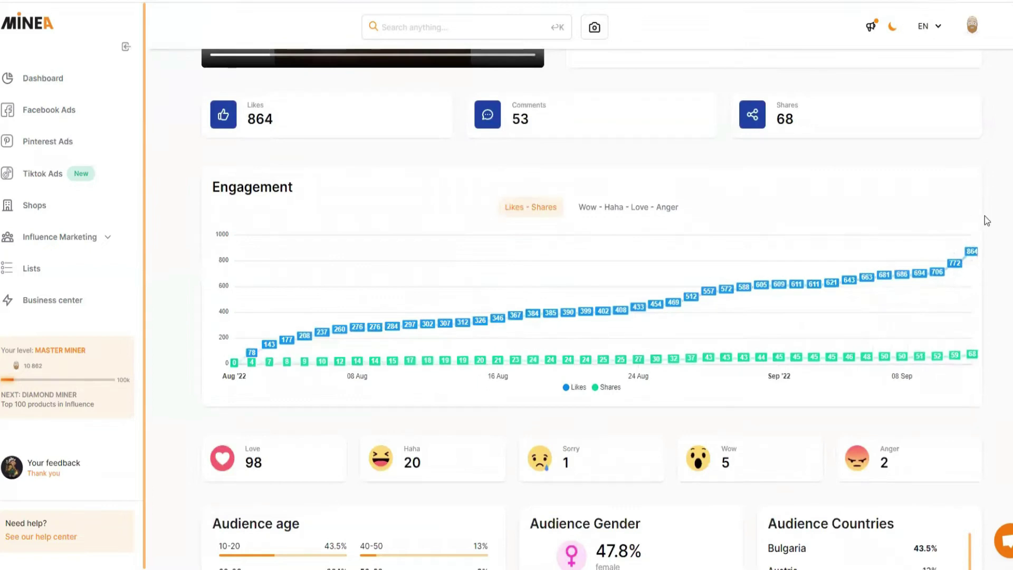
scroll(975, 253, "down", 2)
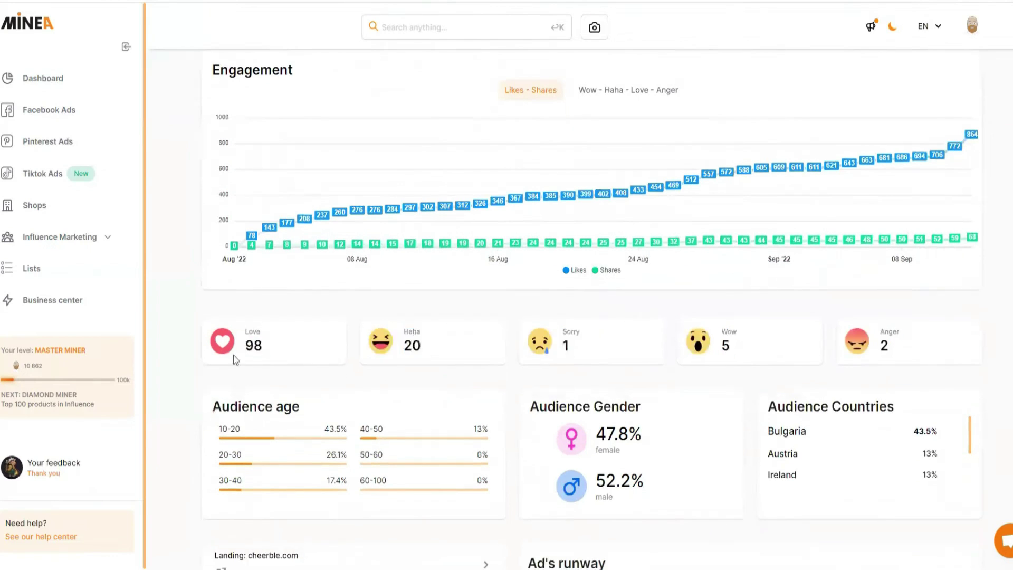
scroll(762, 361, "up", 2)
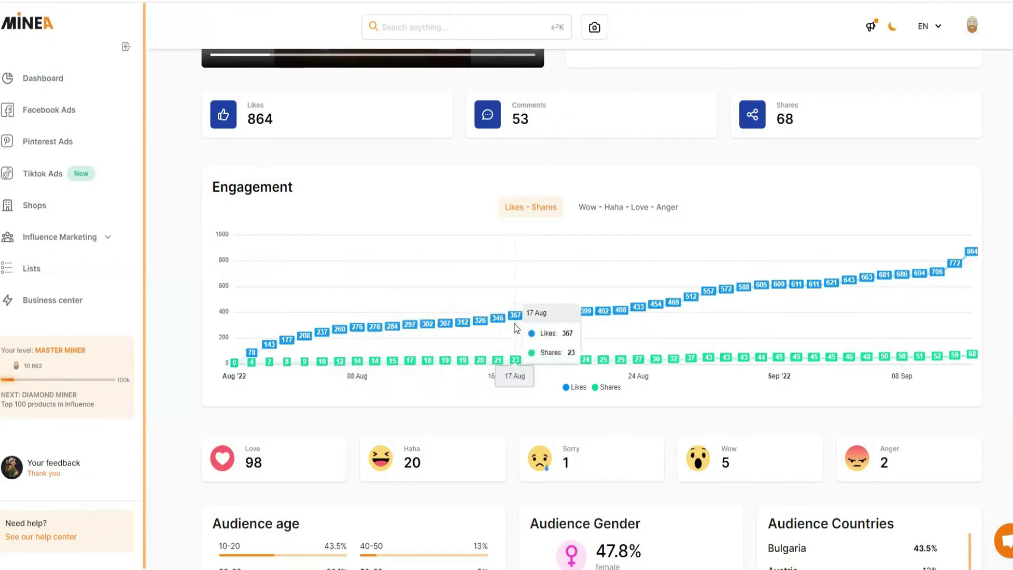
scroll(517, 308, "down", 2)
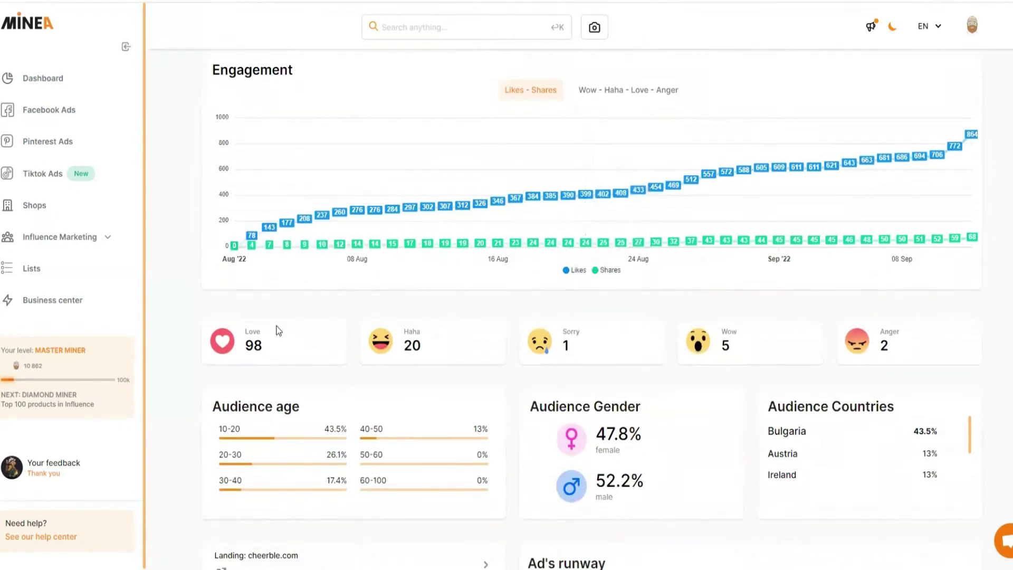
scroll(566, 191, "up", 3)
scroll(729, 129, "down", 5)
scroll(729, 129, "down", 1)
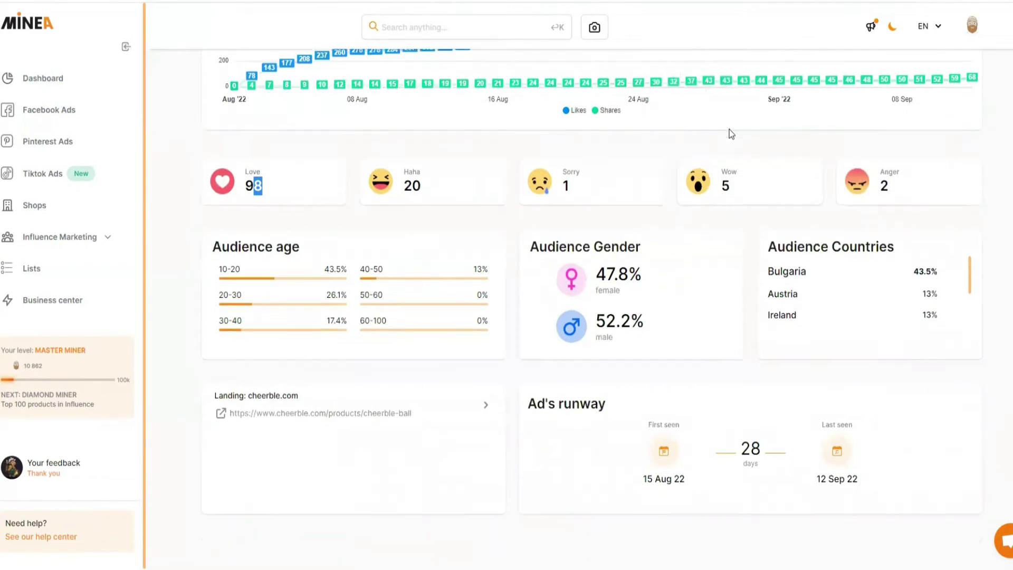
left_click(378, 277)
left_click_drag(313, 251, 279, 251)
left_click(255, 257)
left_click(231, 323)
left_click(230, 270)
left_click(268, 271)
left_click(254, 271)
left_click_drag(390, 273, 360, 270)
left_click(364, 272)
left_click_drag(220, 274, 389, 301)
left_click(373, 260)
left_click_drag(532, 252, 644, 249)
left_click(631, 275)
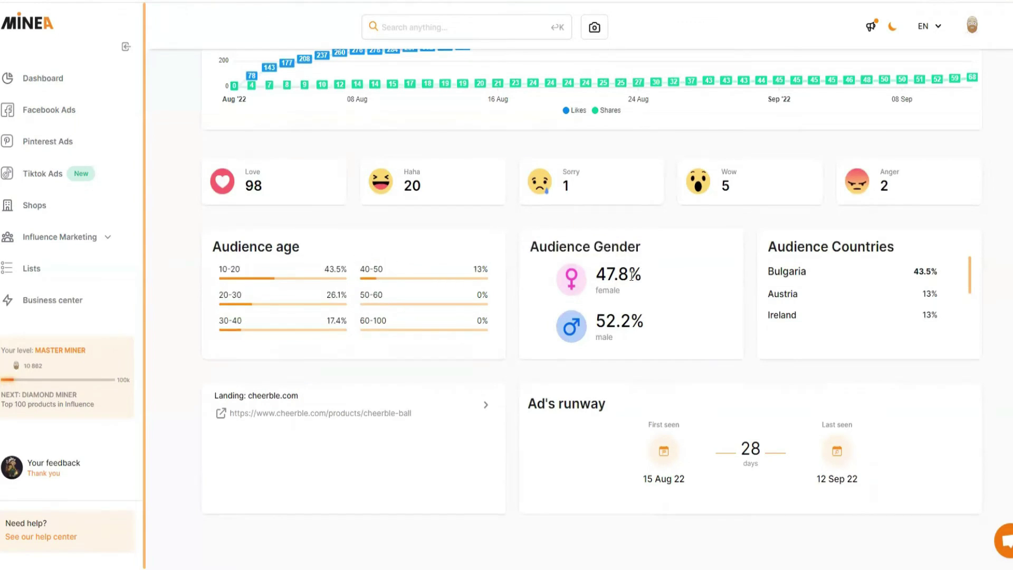
left_click_drag(596, 273, 645, 275)
left_click(613, 288)
left_click_drag(645, 321, 583, 319)
left_click(701, 327)
left_click_drag(763, 253, 899, 246)
left_click(899, 245)
left_click_drag(767, 279, 802, 290)
left_click(810, 278)
left_click(809, 276)
left_click(774, 331)
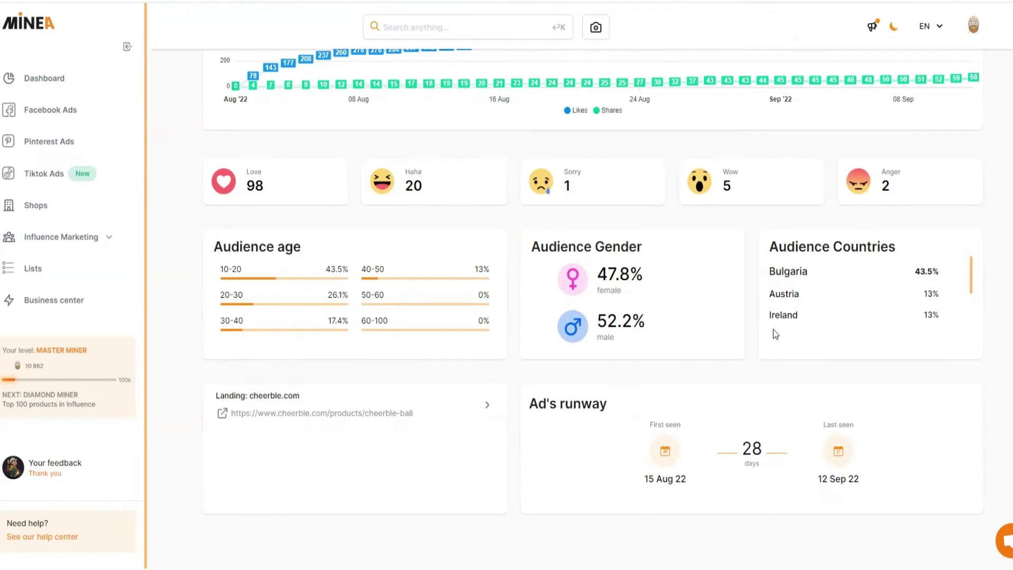
double_click(837, 315)
left_click(893, 315)
double_click(945, 316)
left_click(944, 315)
scroll(666, 391, "up", 12)
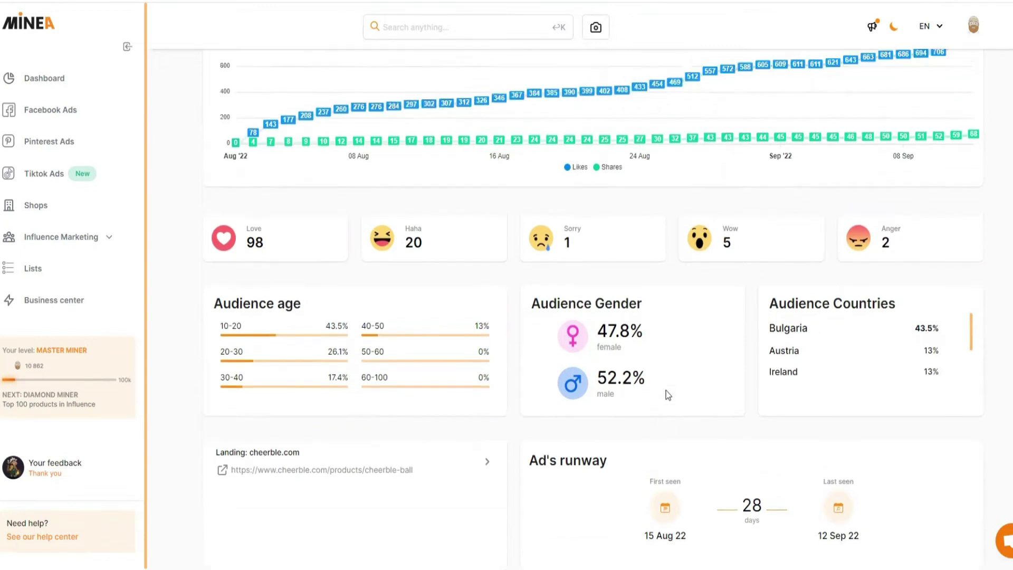
scroll(434, 327, "down", 10)
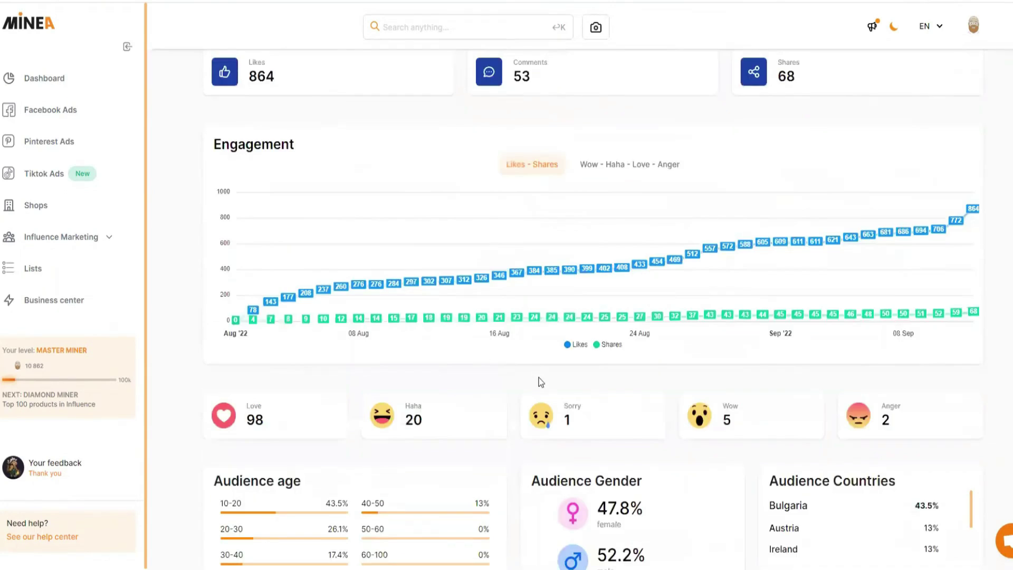
left_click_drag(771, 266, 812, 325)
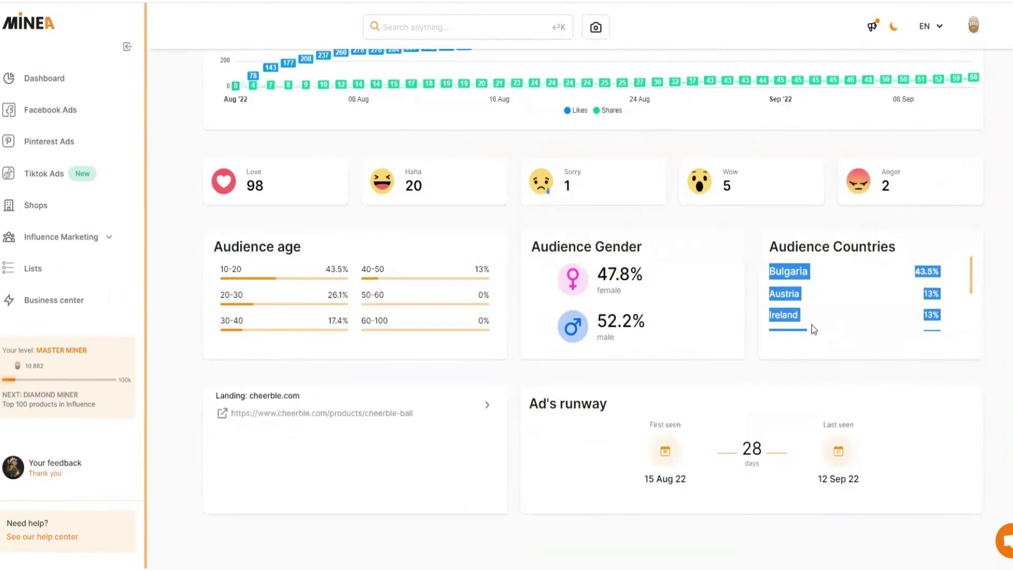
left_click(785, 294)
left_click_drag(771, 268, 814, 327)
left_click(800, 301)
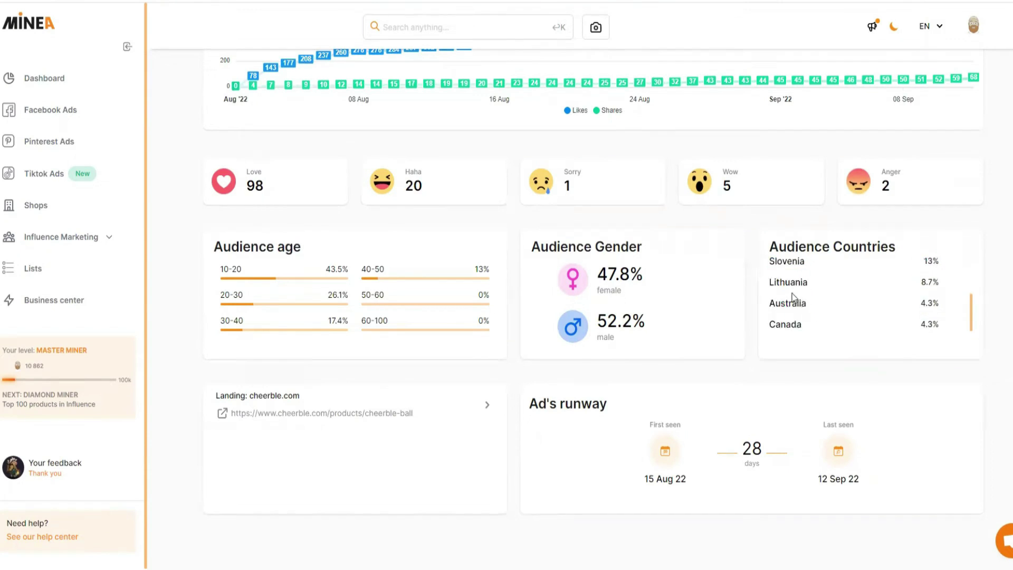
scroll(787, 320, "up", 3)
scroll(792, 299, "down", 3)
scroll(792, 298, "up", 3)
left_click_drag(769, 271, 805, 318)
left_click(805, 322)
left_click_drag(772, 273, 811, 273)
left_click(811, 273)
scroll(514, 441, "up", 5)
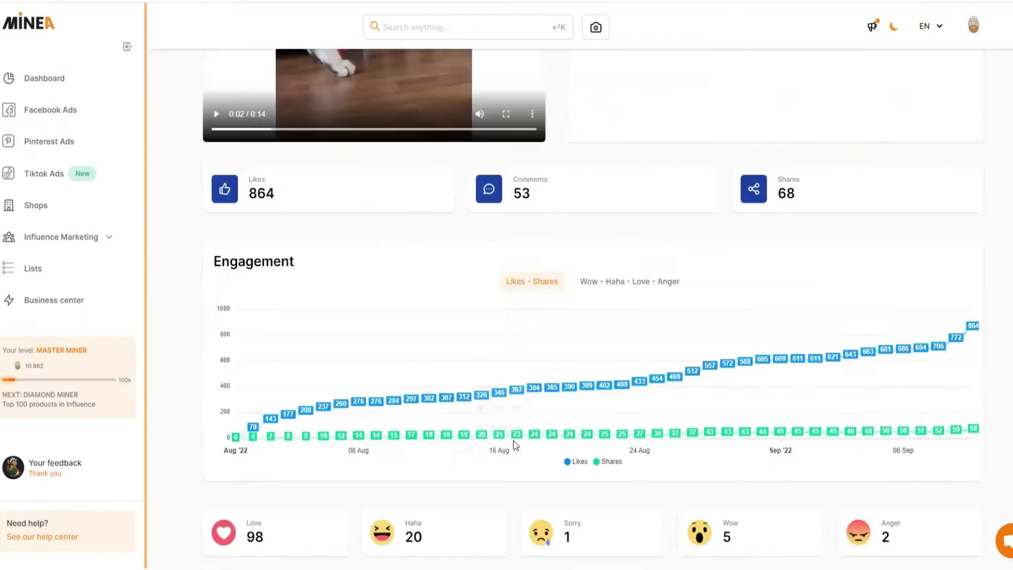
scroll(514, 442, "up", 5)
scroll(732, 388, "down", 3)
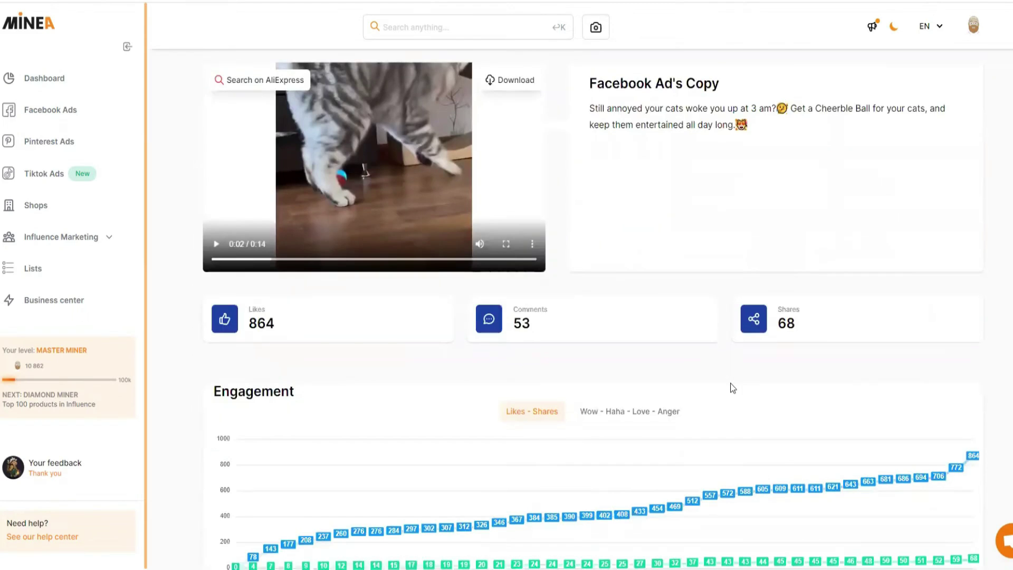
scroll(734, 393, "down", 9)
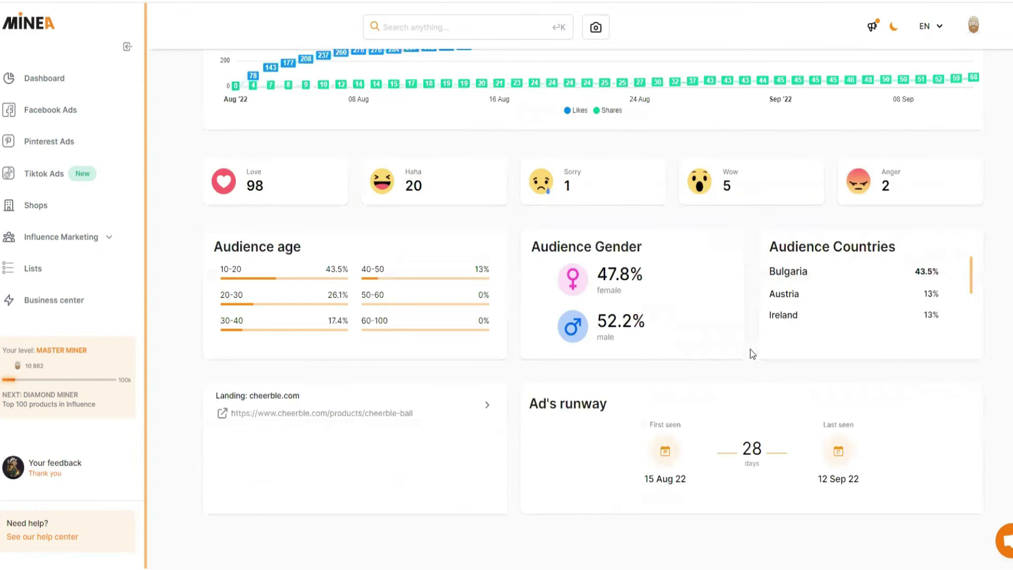
triple_click(835, 262)
left_click(764, 258)
left_click_drag(767, 275, 843, 299)
left_click(914, 277)
left_click(950, 295)
left_click_drag(769, 271, 939, 313)
left_click(943, 314)
double_click(917, 273)
left_click(919, 272)
left_click_drag(768, 271, 957, 315)
left_click(957, 315)
left_click_drag(769, 246, 950, 316)
left_click(899, 246)
left_click(774, 271)
- Open the ad's cheerble.com landing link and scroll down the Cheerble Ball product page
left_click(950, 317)
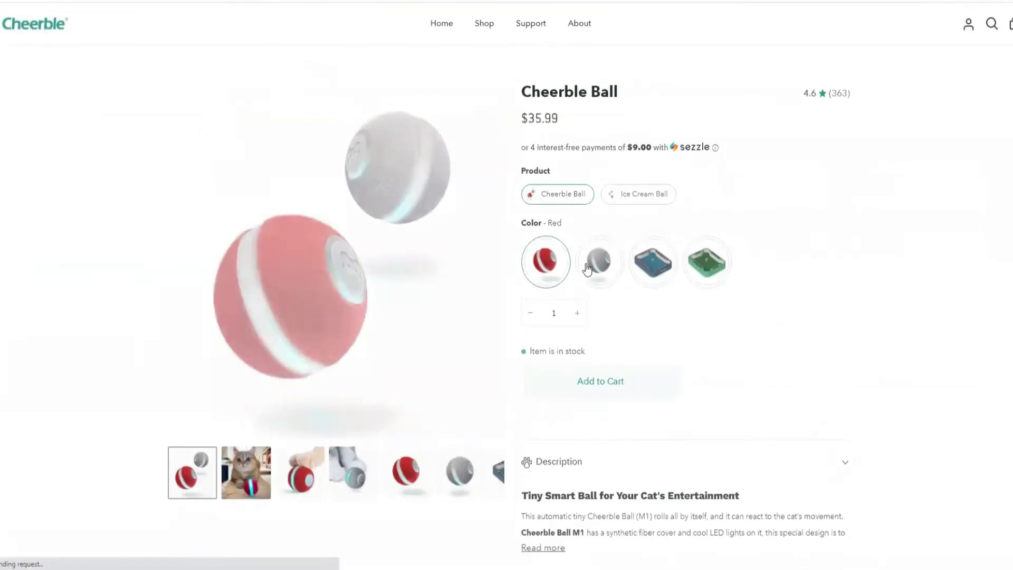
scroll(612, 285, "down", 8)
scroll(617, 301, "down", 20)
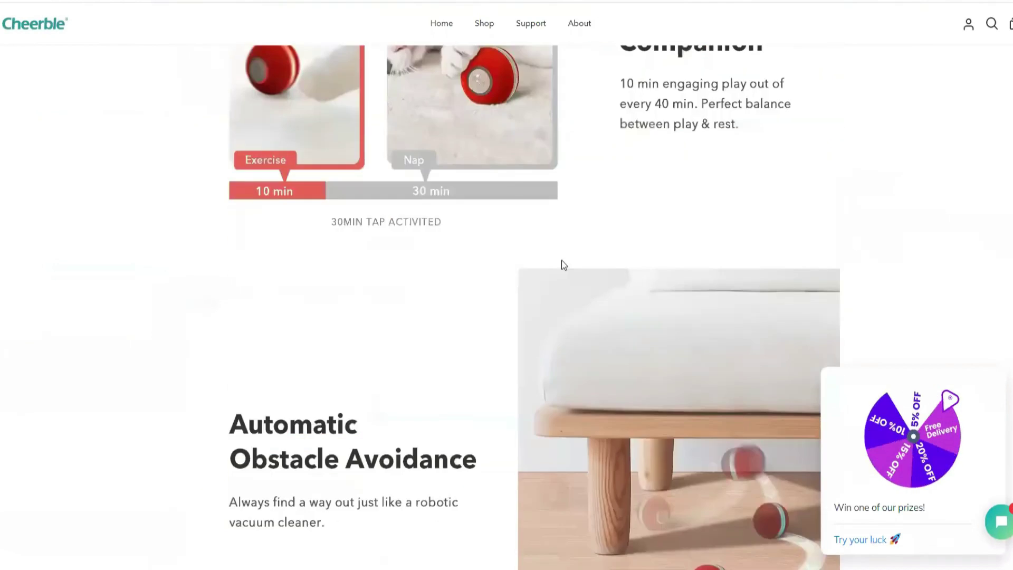
scroll(571, 242, "down", 6)
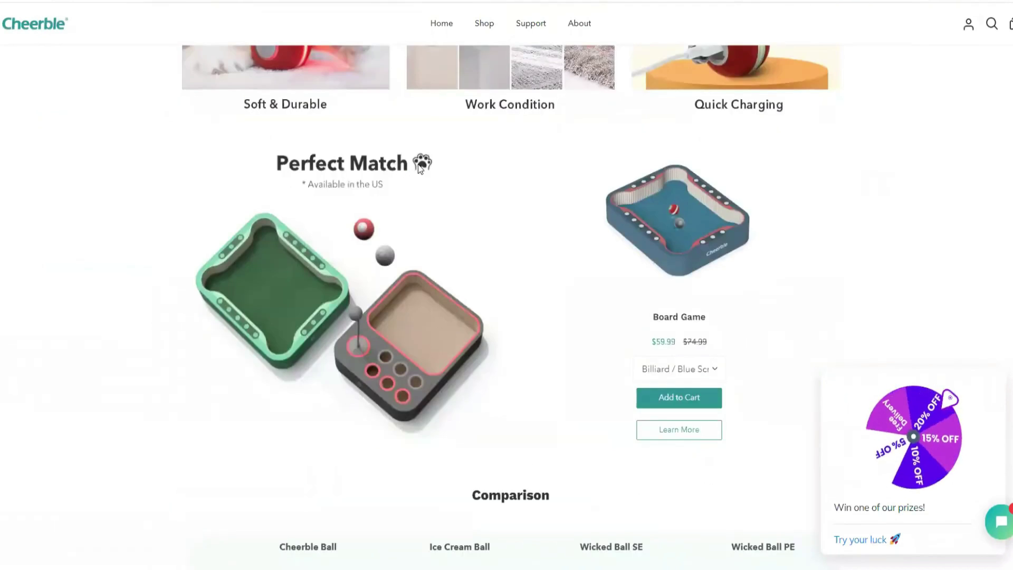
scroll(422, 174, "down", 6)
scroll(428, 228, "down", 20)
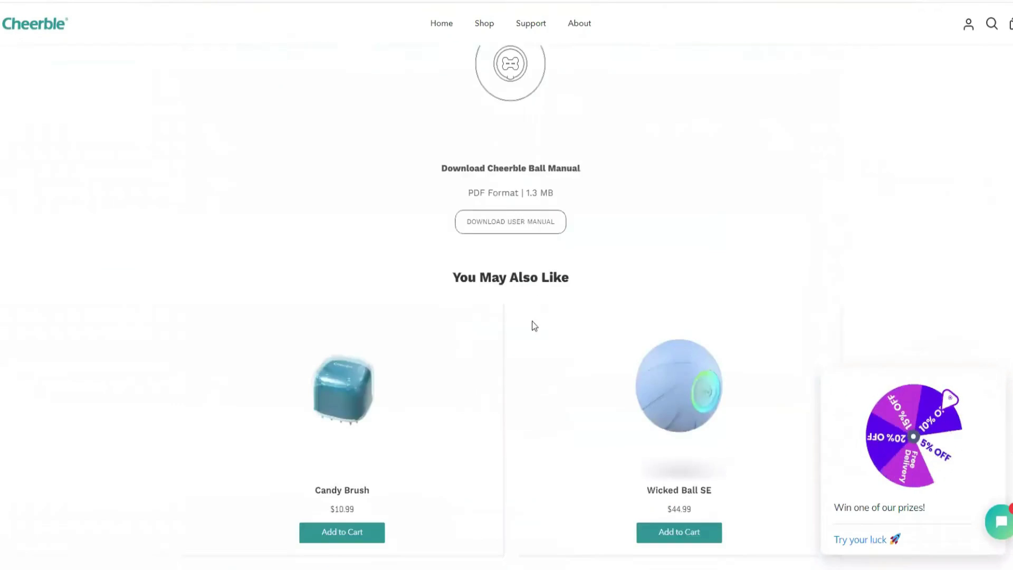
scroll(507, 285, "down", 5)
- Close the spin-the-wheel prize popup and make the cat photo the main product image
scroll(507, 285, "up", 20)
scroll(506, 285, "up", 15)
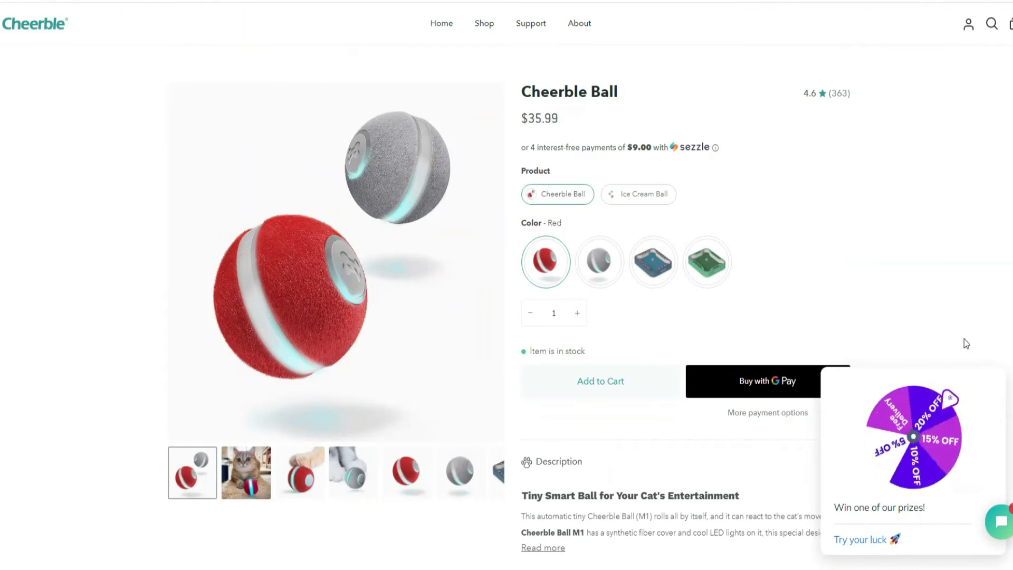
left_click(999, 350)
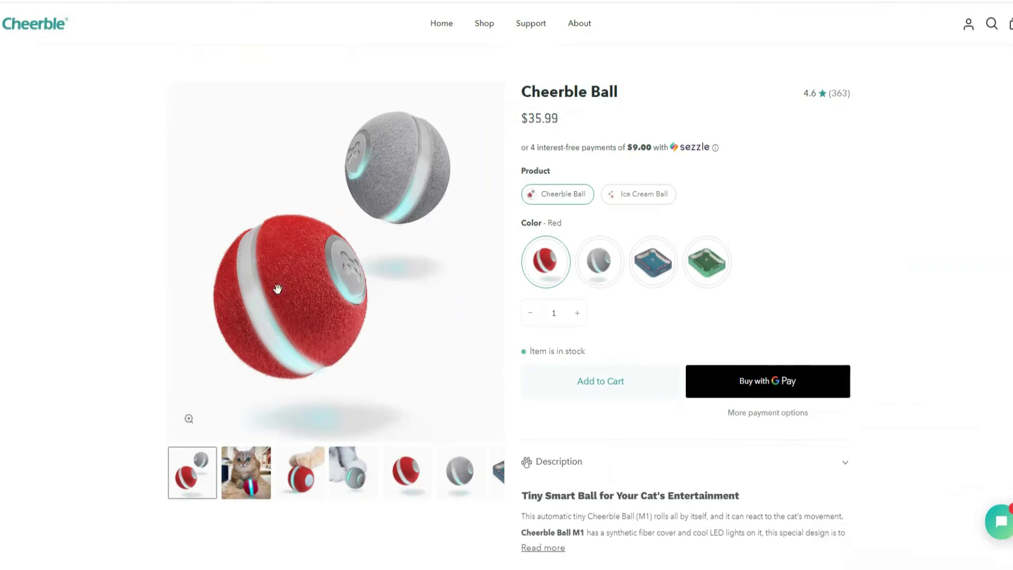
left_click(245, 487)
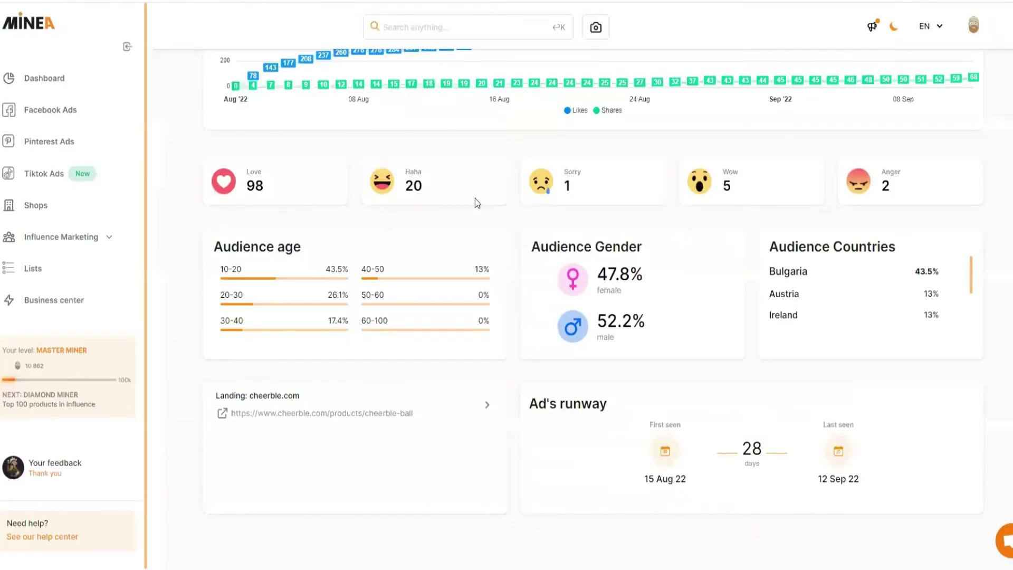
- Highlight the Ad's runway details: first seen 15 Aug 22 and the 28-day length
left_click_drag(530, 408, 692, 425)
left_click(621, 406)
left_click(648, 453)
left_click_drag(641, 479, 691, 482)
left_click(704, 492)
left_click_drag(744, 446, 762, 448)
left_click(710, 450)
left_click_drag(625, 425, 701, 428)
left_click(701, 427)
left_click_drag(633, 405, 530, 405)
left_click(635, 405)
- Scroll back up to the Tiny smart cat ball ad's title and video
scroll(668, 306, "up", 12)
scroll(653, 397, "down", 10)
scroll(653, 401, "up", 10)
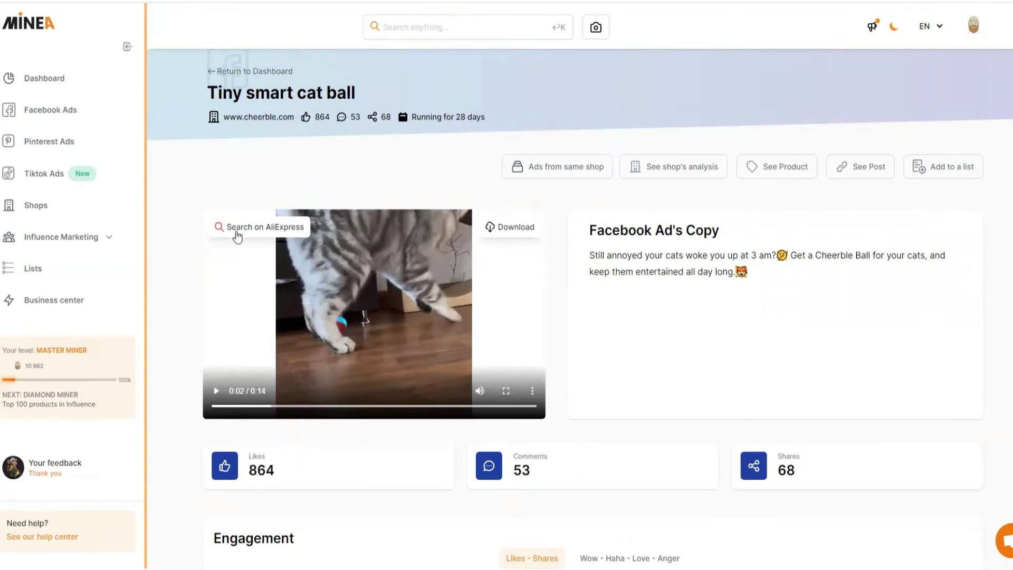
scroll(658, 255, "down", 5)
scroll(657, 255, "down", 6)
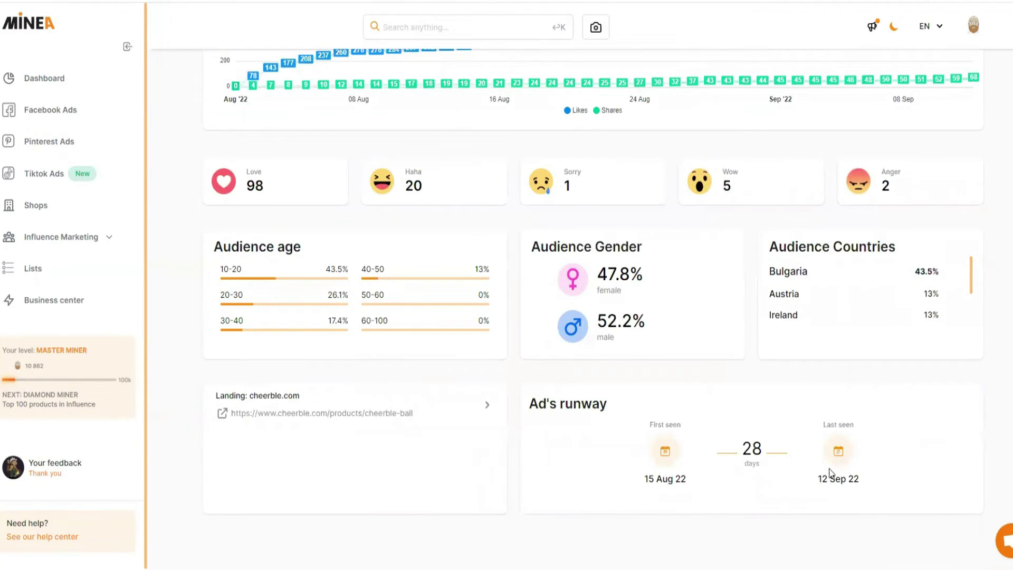
scroll(830, 471, "up", 11)
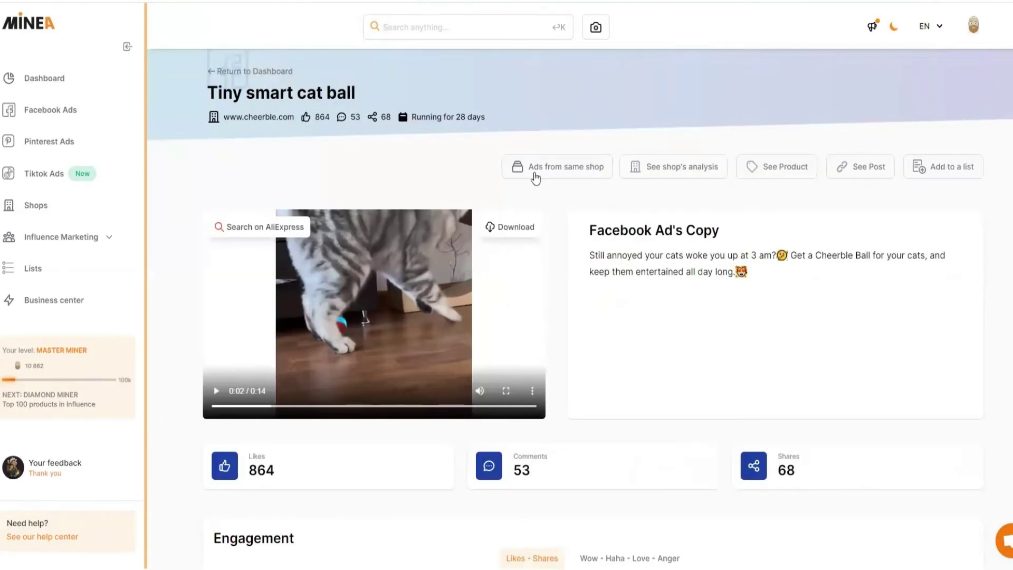
- Show the five Cheerble Facebook ads from the same shop, including the 185-day Cheerble Ball ad
left_click(577, 169)
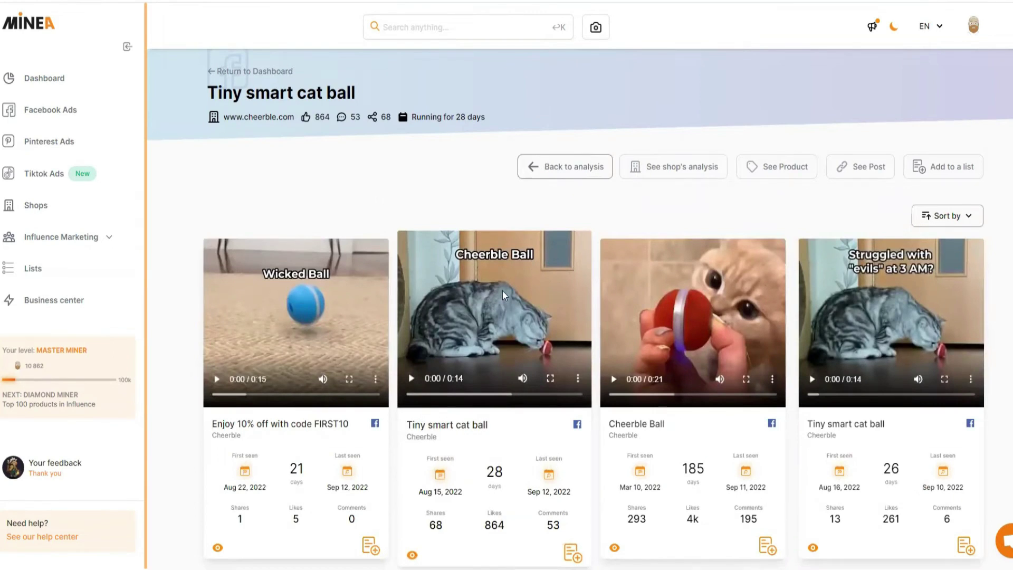
scroll(510, 287, "down", 3)
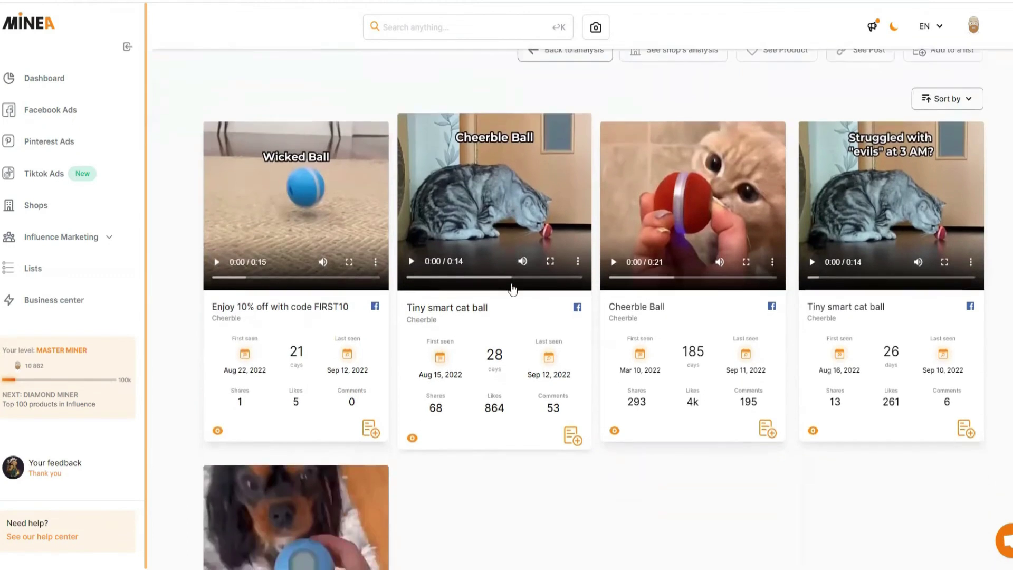
scroll(517, 262, "up", 3)
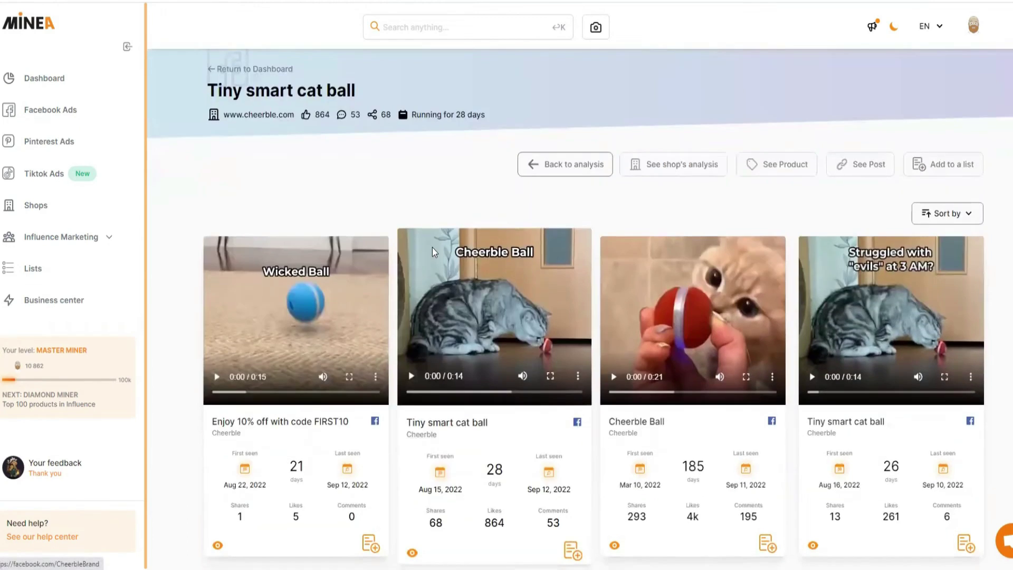
scroll(432, 248, "down", 3)
scroll(530, 283, "up", 1)
scroll(220, 200, "down", 2)
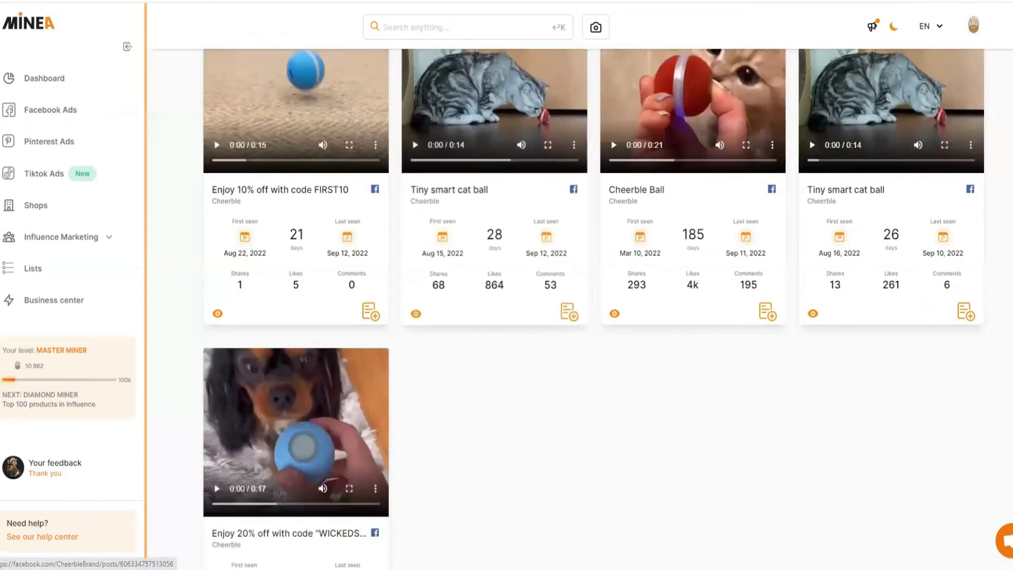
left_click(579, 191)
- Scroll through the Cheerble Facebook post's reactions and comments, then return to Minea's shop ads
scroll(426, 302, "down", 2)
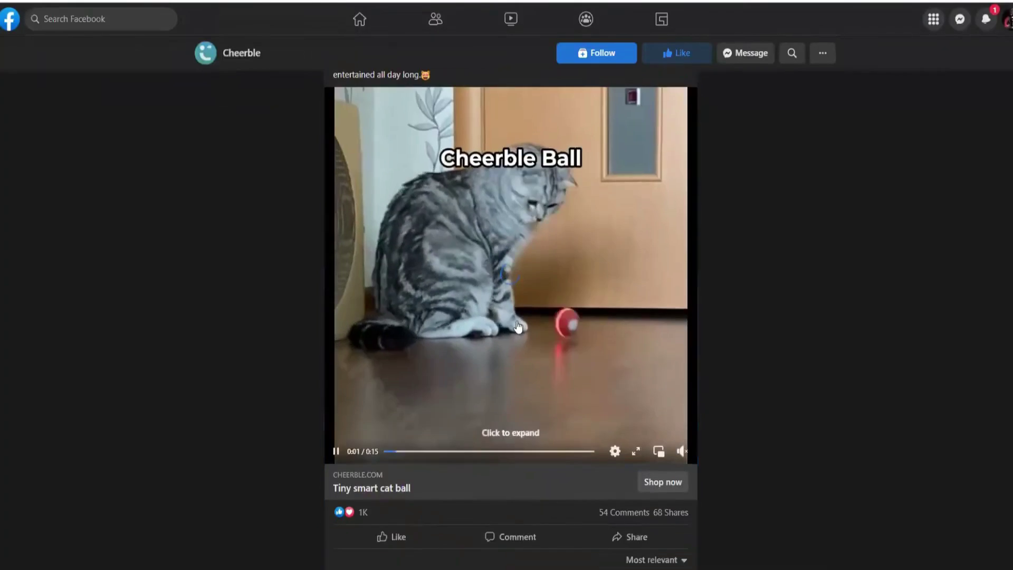
mouse_move(363, 461)
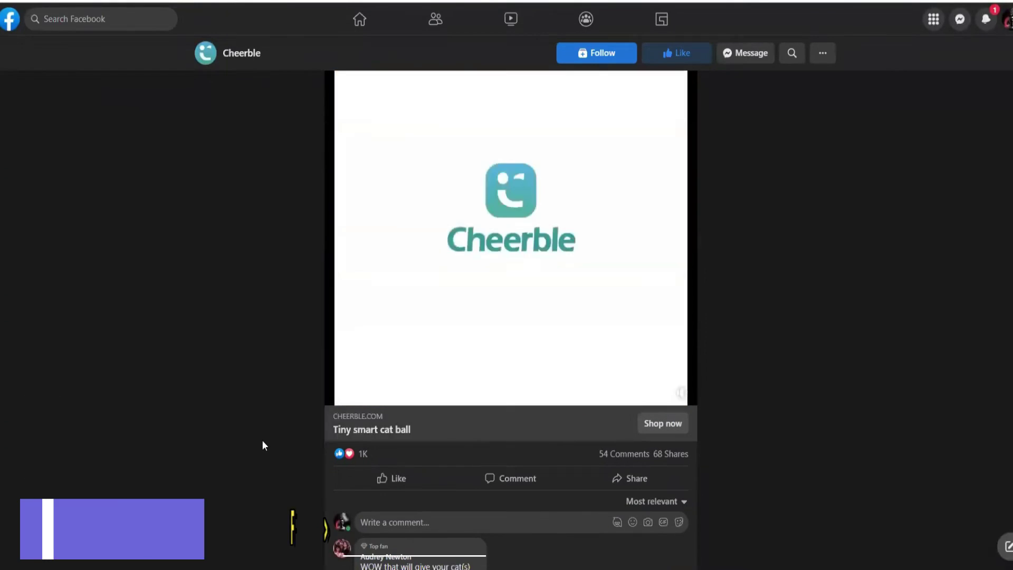
scroll(262, 441, "down", 3)
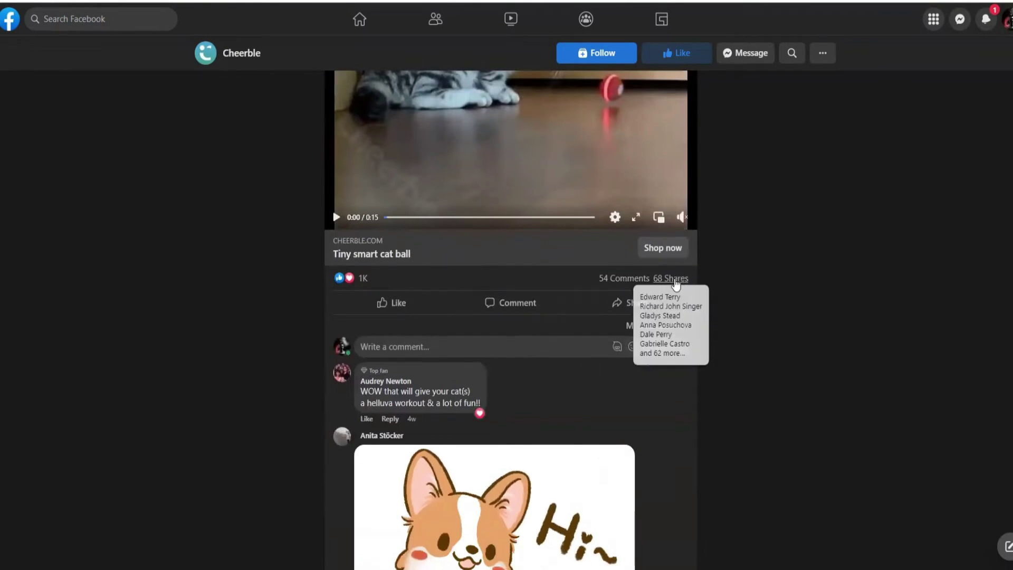
mouse_move(606, 290)
scroll(403, 410, "down", 6)
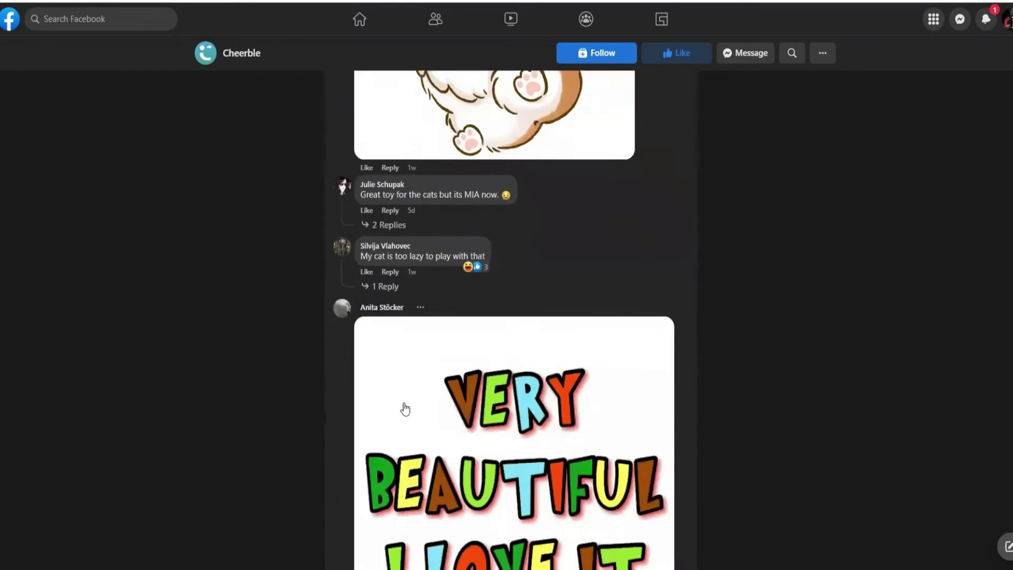
scroll(387, 319, "up", 10)
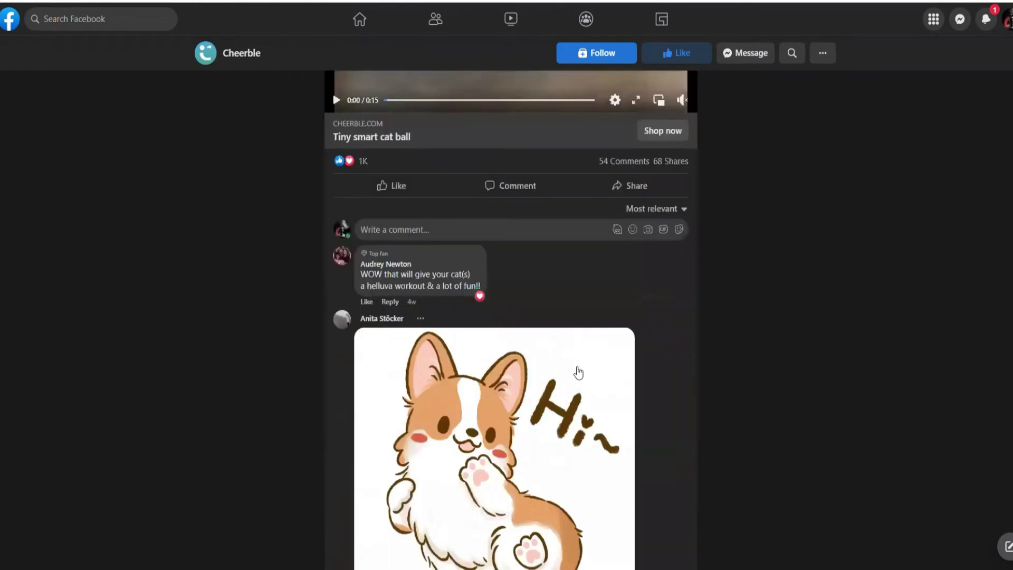
scroll(446, 399, "down", 12)
scroll(403, 355, "down", 14)
scroll(385, 402, "up", 17)
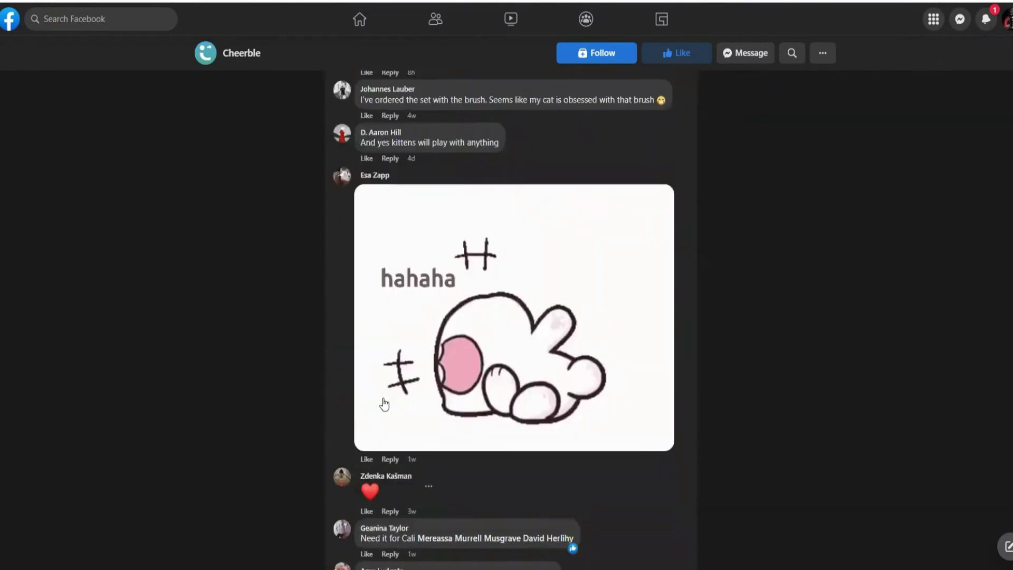
scroll(401, 463, "up", 15)
scroll(454, 463, "down", 3)
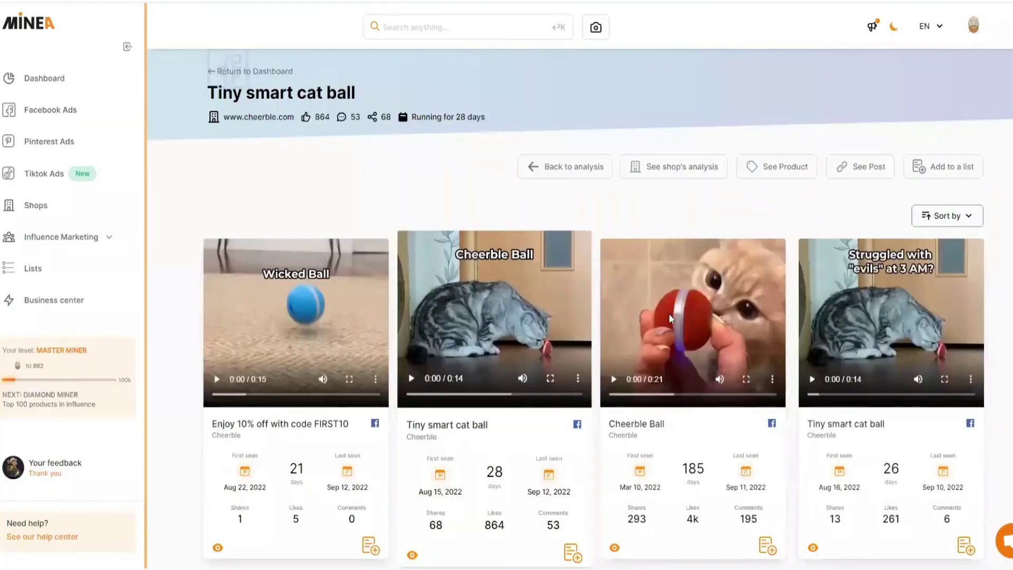
scroll(385, 328, "down", 6)
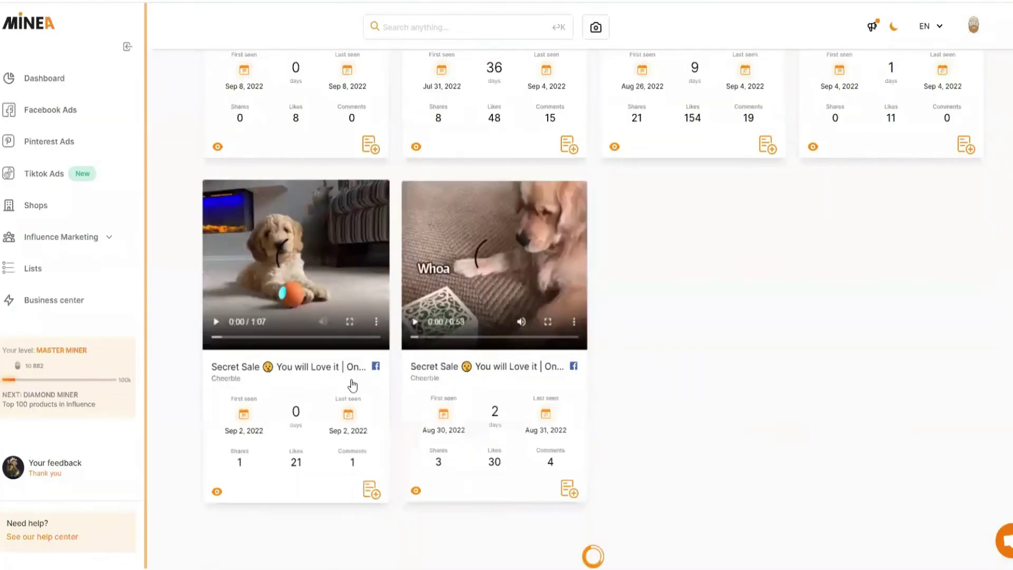
- Reopen the Tiny smart cat ball ad analysis showing 864 likes, 53 comments and 68 shares
scroll(506, 380, "down", 6)
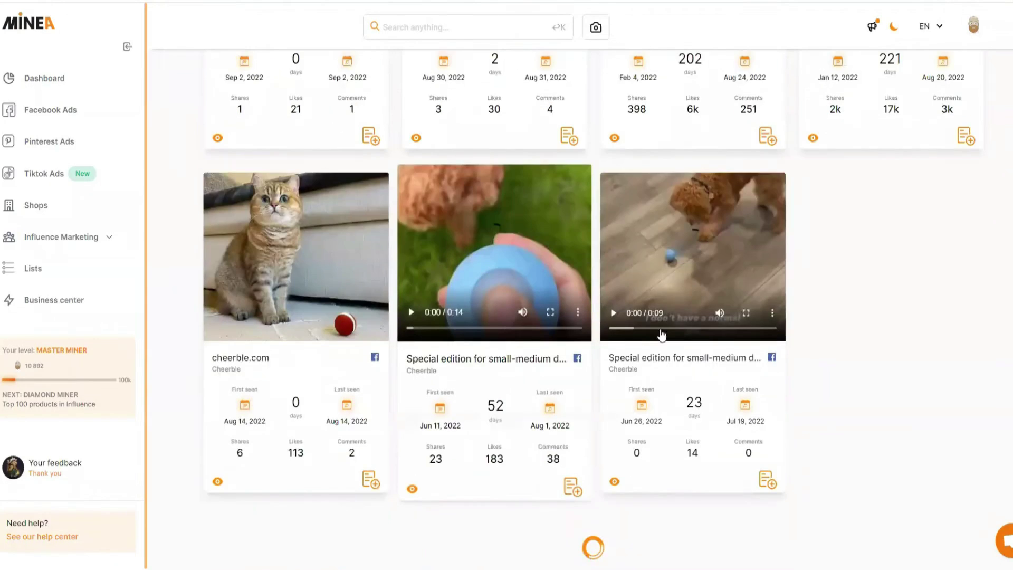
scroll(520, 354, "up", 9)
scroll(630, 375, "up", 8)
scroll(960, 297, "down", 12)
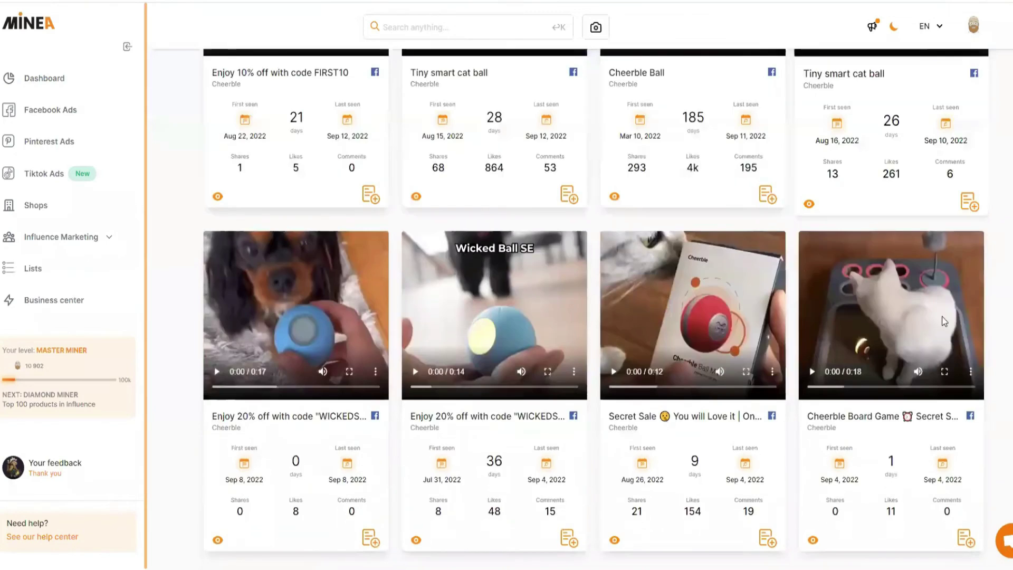
scroll(939, 335, "up", 13)
left_click(562, 174)
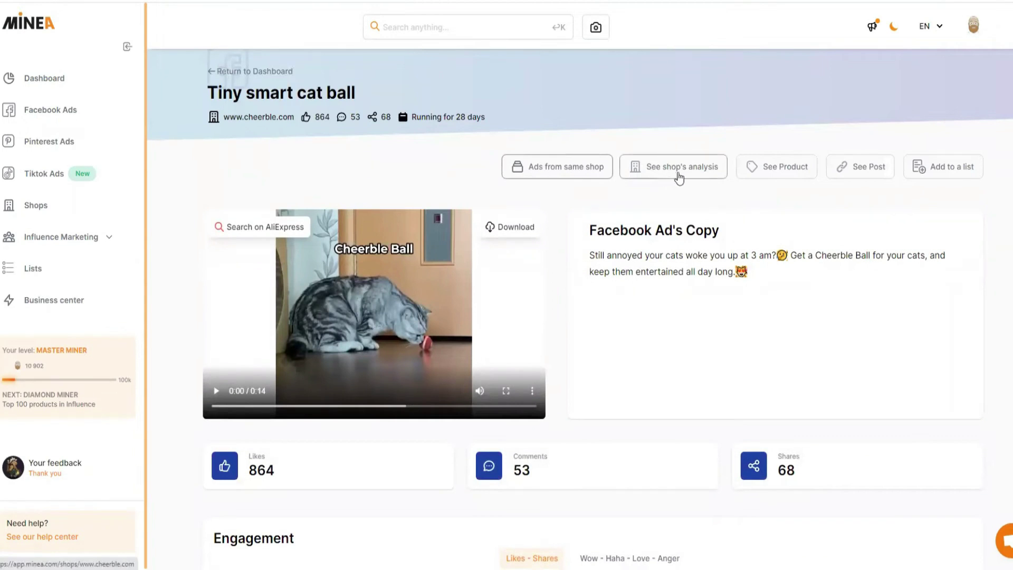
- Open Cheerble's shop analysis and highlight its Global Alexa Rank of 153,139
left_click(678, 170)
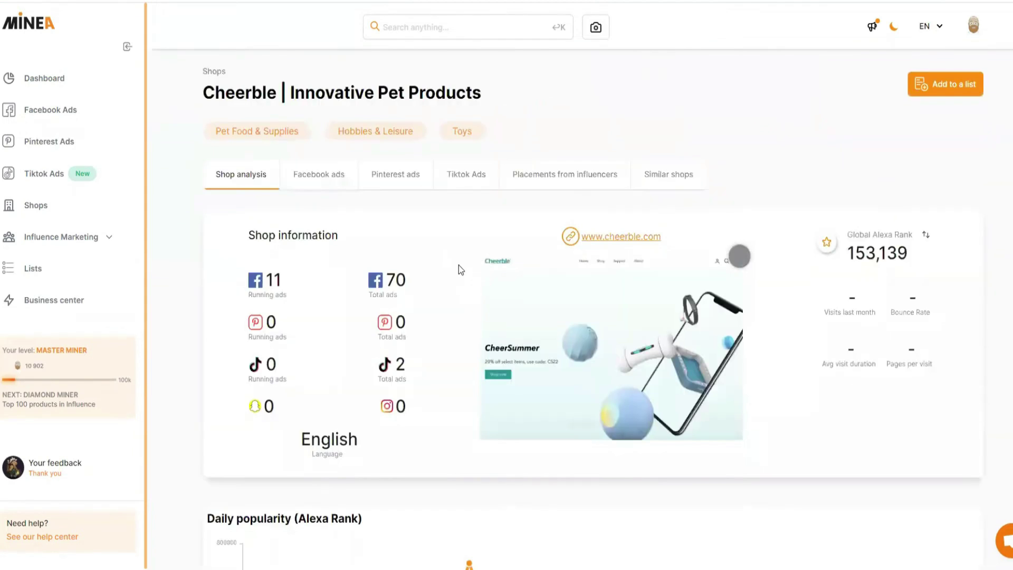
left_click_drag(859, 233, 920, 256)
left_click(909, 233)
left_click_drag(851, 253, 913, 248)
left_click(913, 248)
left_click_drag(848, 254, 913, 254)
left_click(921, 257)
- Highlight the 70 total Facebook ads, review the chart, and show Cheerble's two TikTok ads
left_click(408, 282)
double_click(408, 281)
scroll(407, 292, "down", 2)
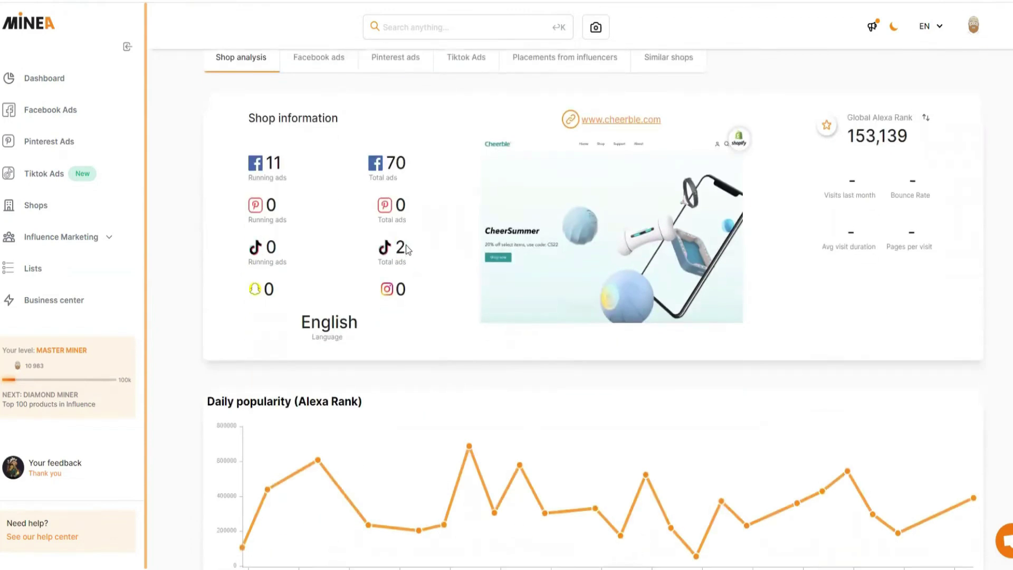
scroll(406, 245, "up", 2)
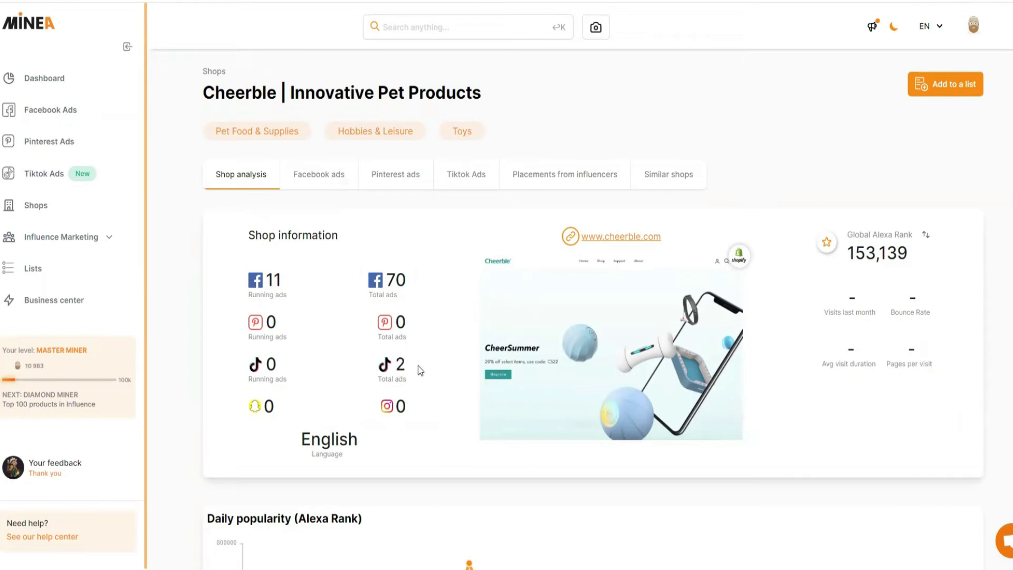
scroll(418, 366, "down", 4)
scroll(418, 366, "up", 2)
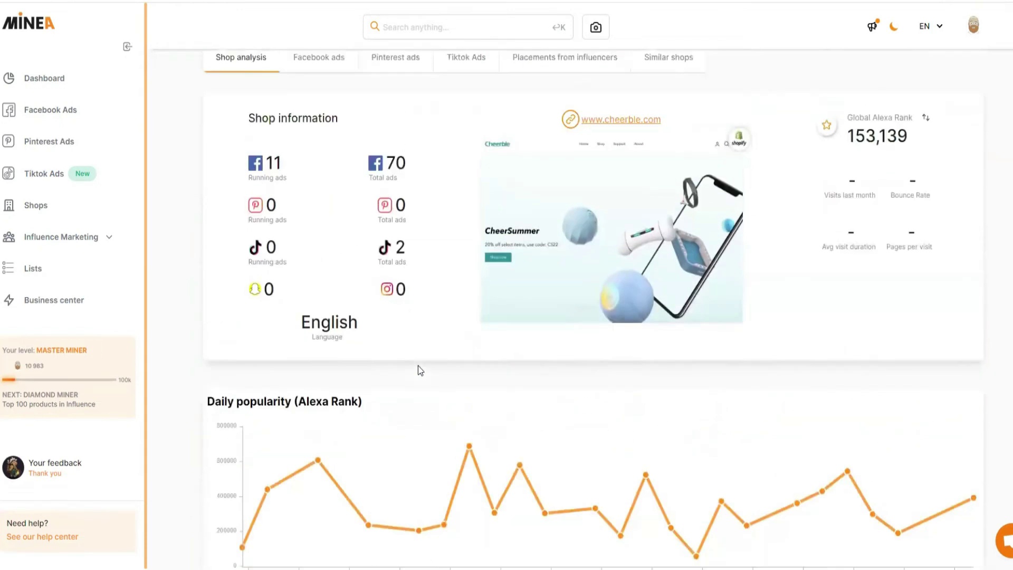
scroll(418, 366, "up", 2)
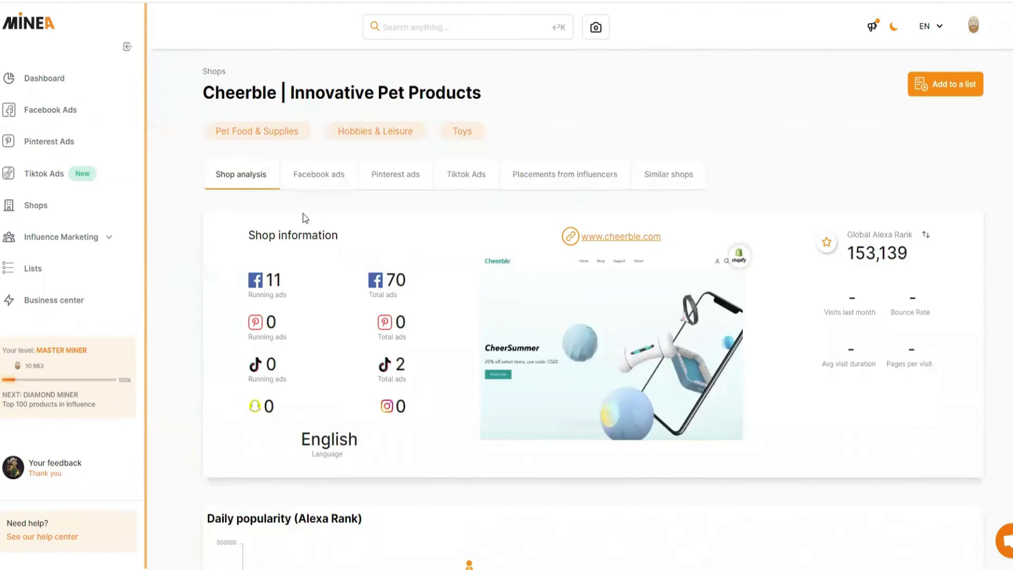
left_click(467, 176)
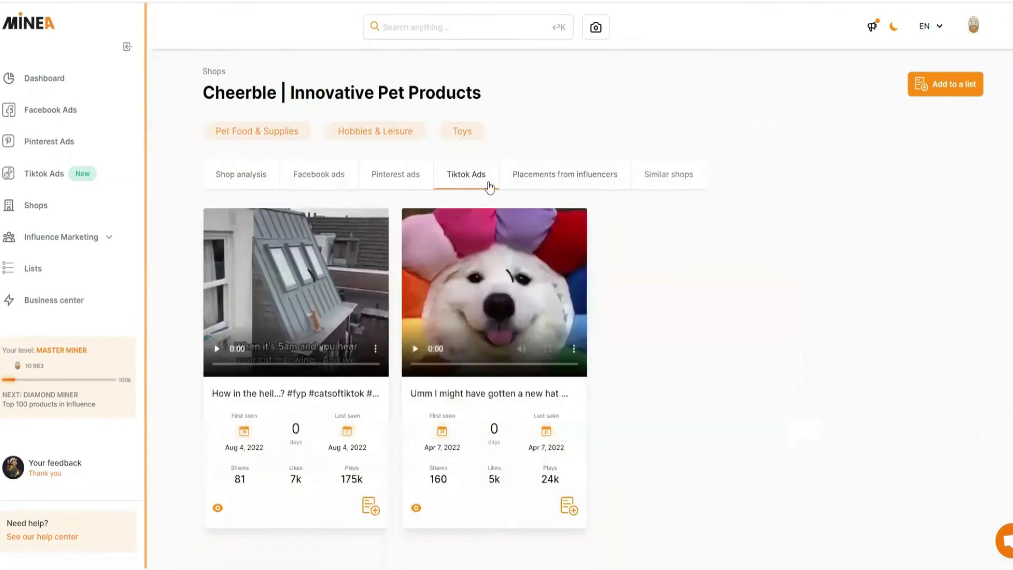
- Show Cheerble's Pinterest ads and highlight the No data found message
scroll(428, 309, "down", 1)
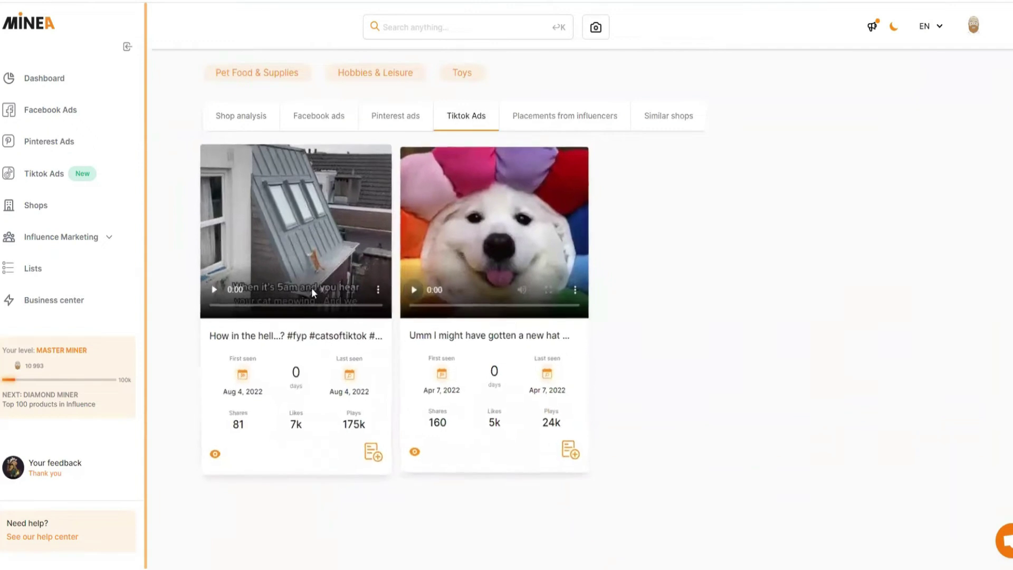
scroll(214, 305, "up", 1)
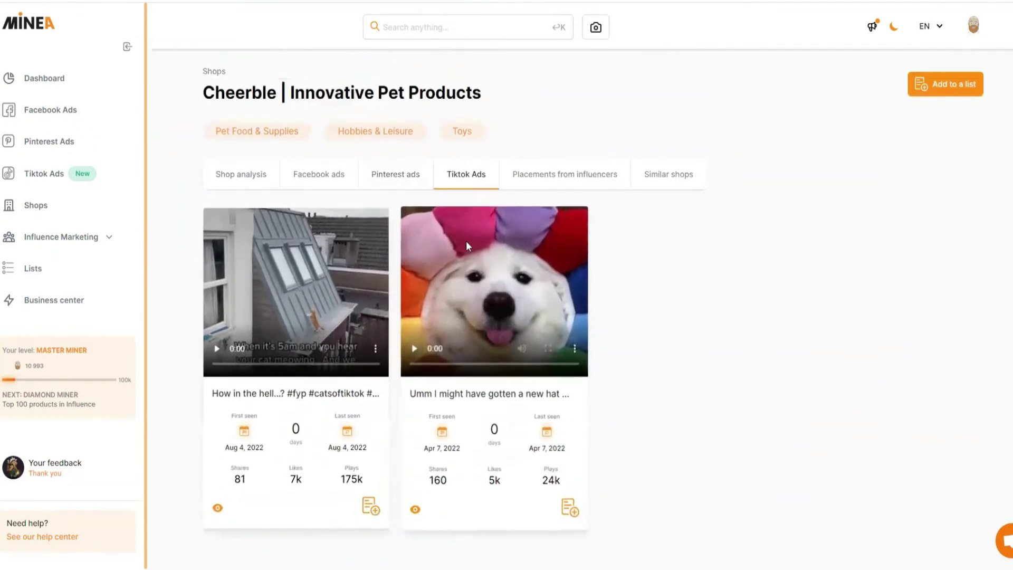
left_click(396, 180)
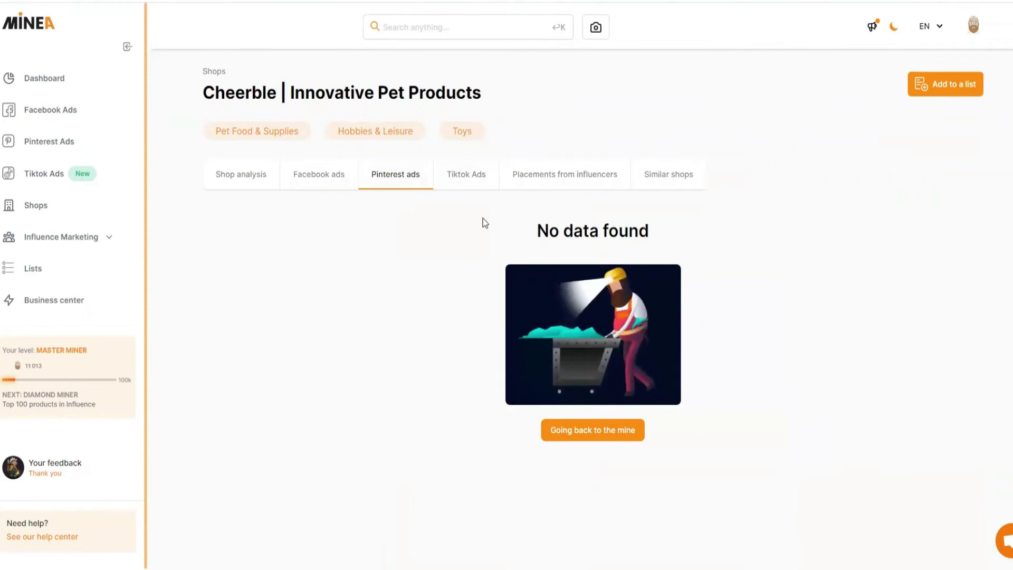
left_click_drag(540, 243, 726, 240)
left_click(724, 236)
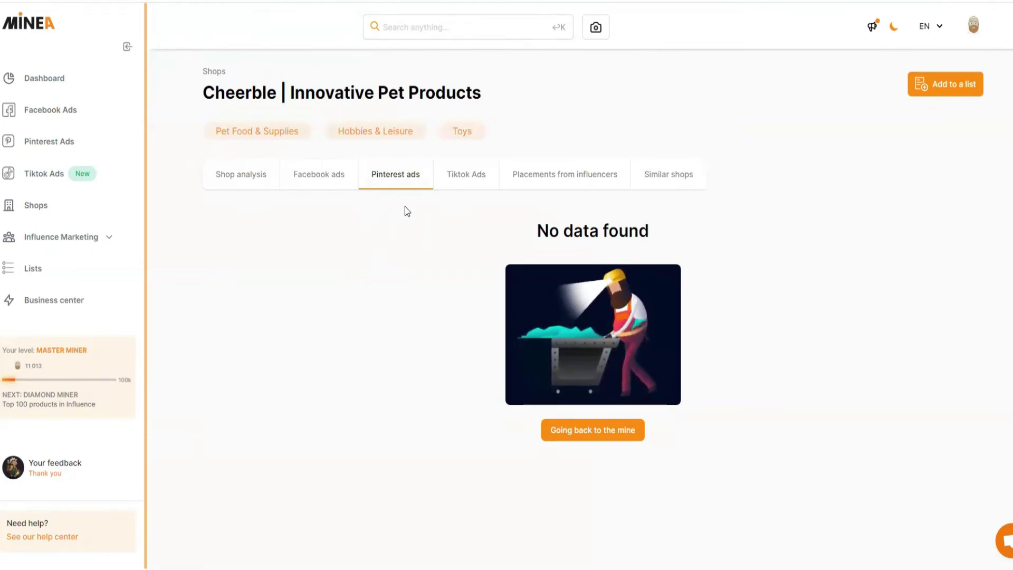
- Switch through the TikTok, Facebook and Pinterest ad tabs, ending on Placements from influencers
left_click(466, 174)
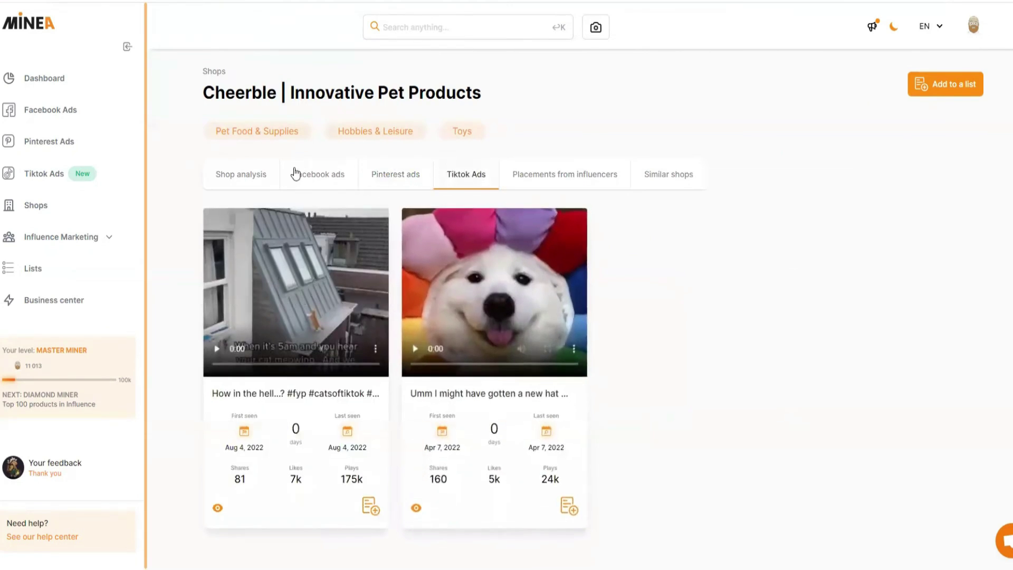
left_click(319, 174)
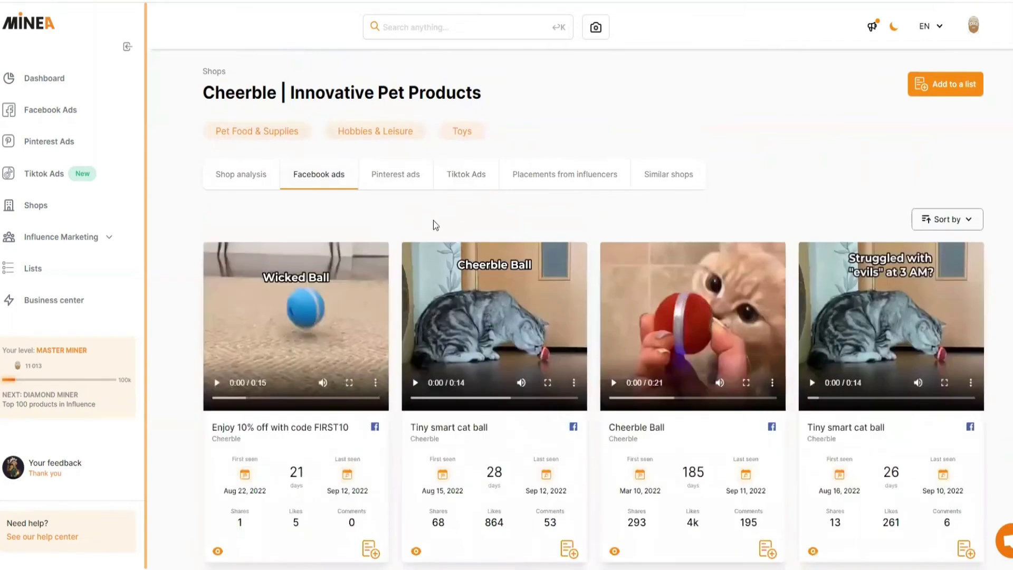
left_click(396, 176)
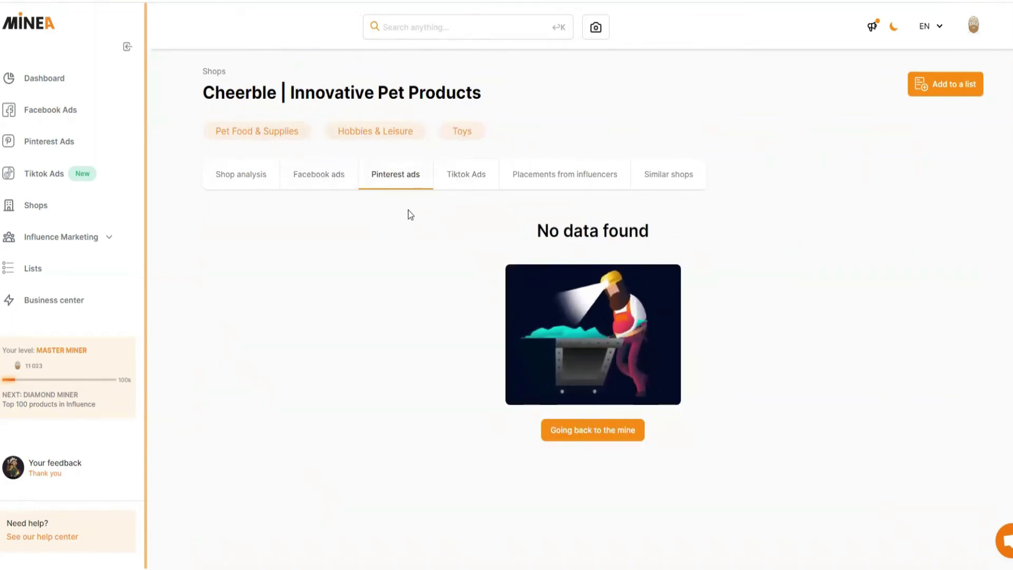
left_click(570, 178)
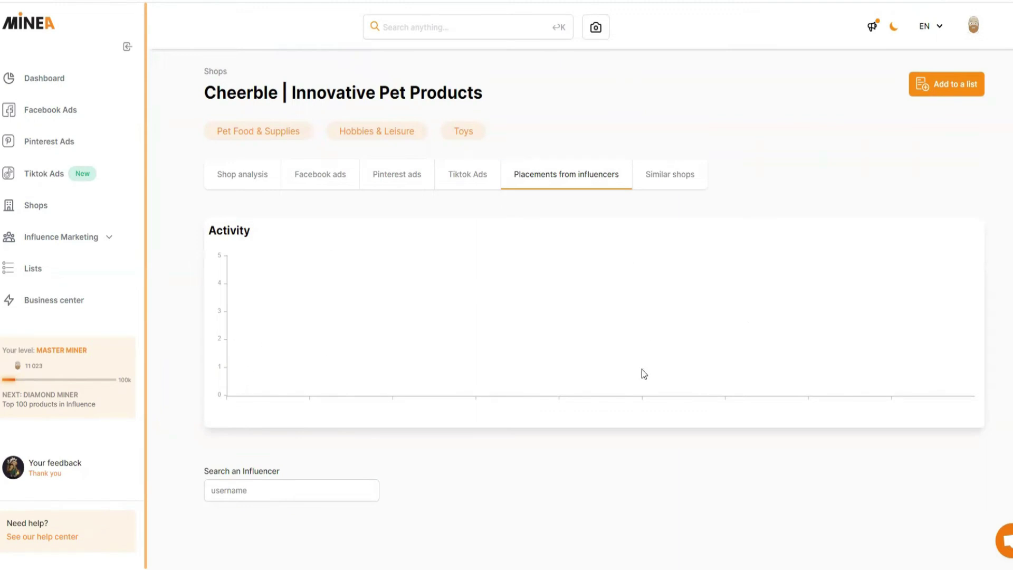
- List Cheerble's similar shops such as tryfi.com and twotailspetcompany.com, and scroll through them
left_click(669, 174)
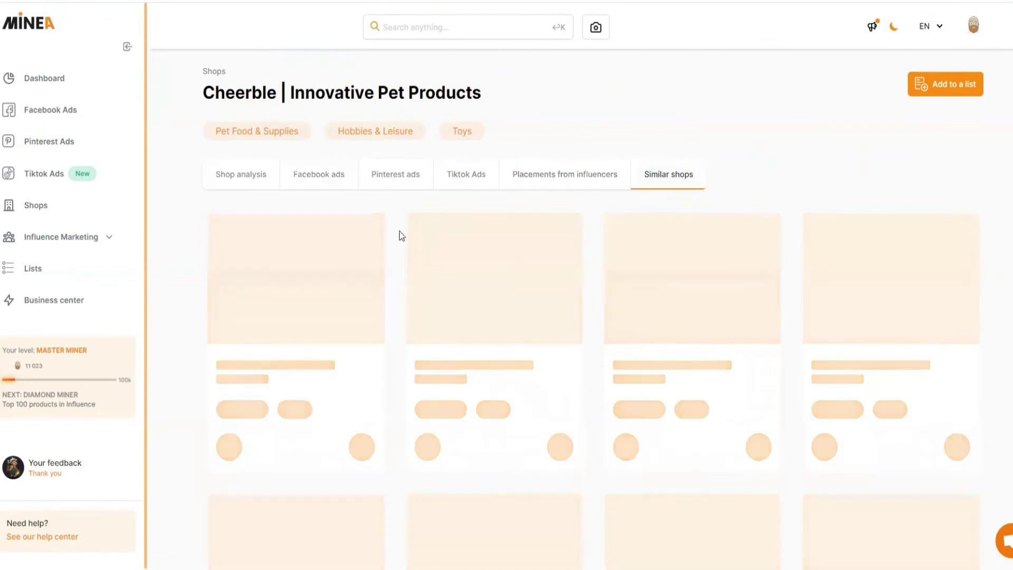
scroll(714, 346, "down", 5)
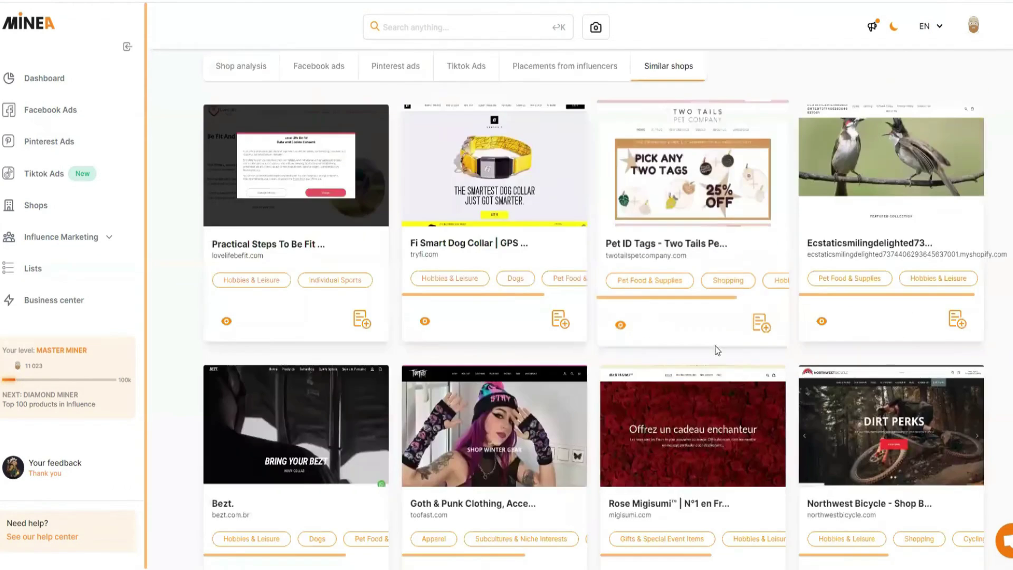
scroll(732, 336, "down", 4)
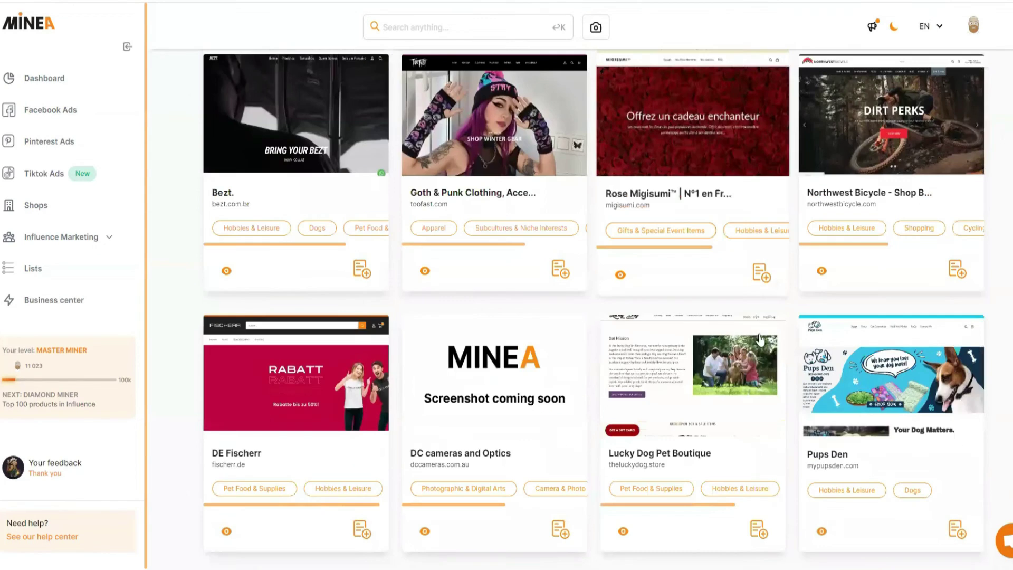
scroll(544, 397, "up", 9)
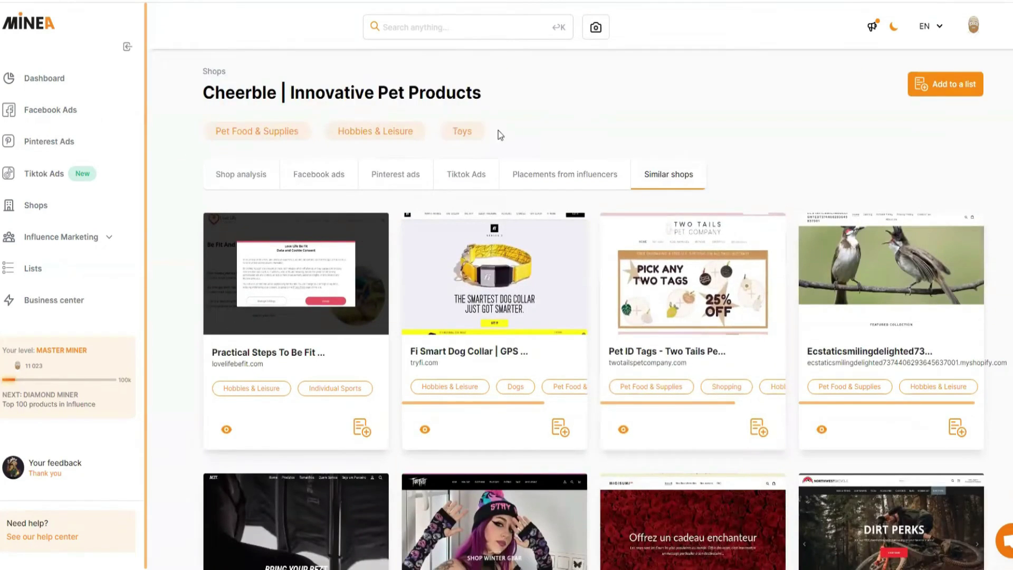
- View the Add to a list dropdown for Cheerble, then go to Facebook Ads discovery
left_click(929, 86)
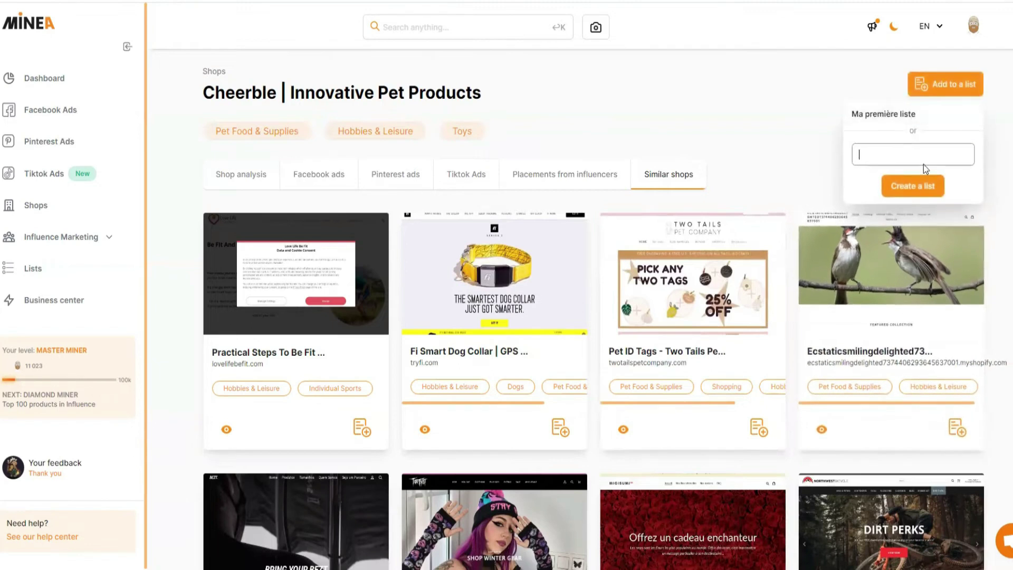
left_click(904, 188)
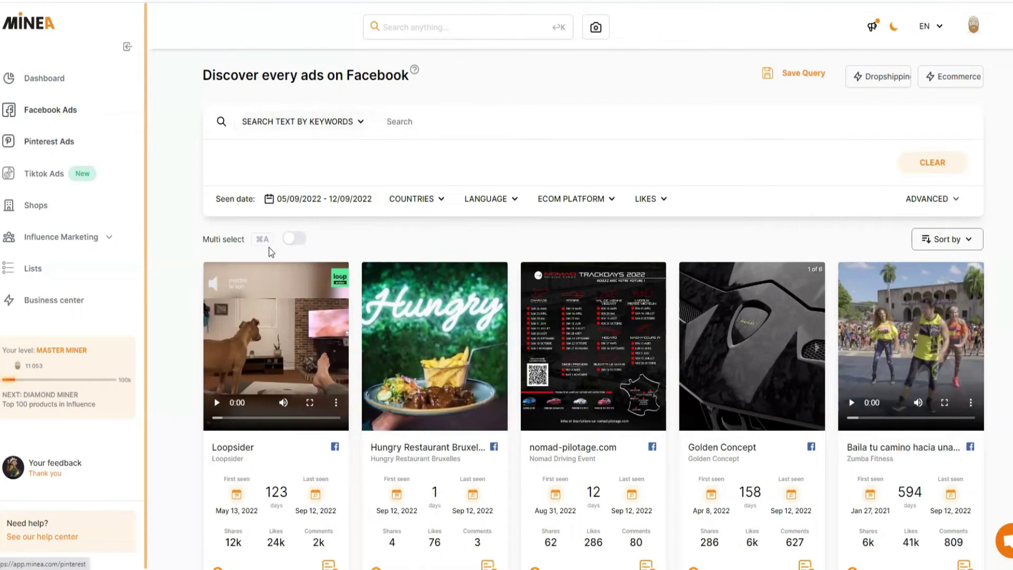
- Browse Pinterest video ads filtered by the Dropshipping preset, like Spray Épilatoire Naturel
left_click(47, 141)
left_click(877, 77)
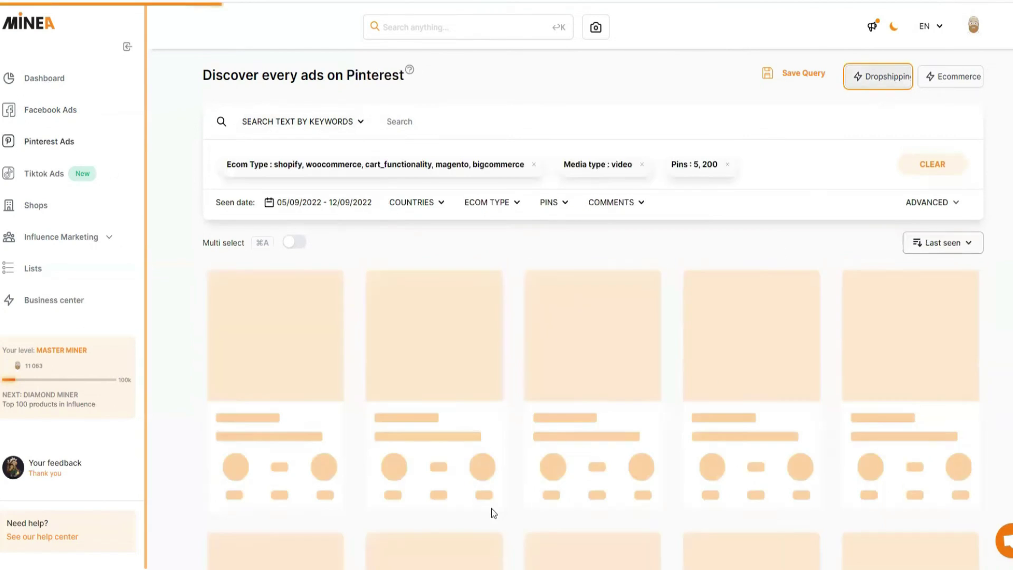
scroll(679, 370, "down", 5)
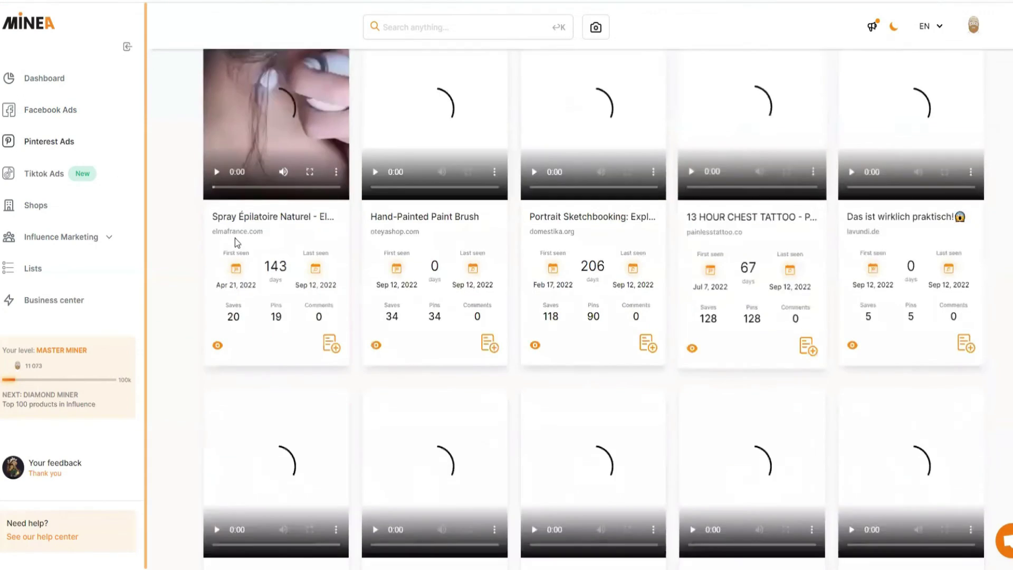
scroll(236, 239, "up", 3)
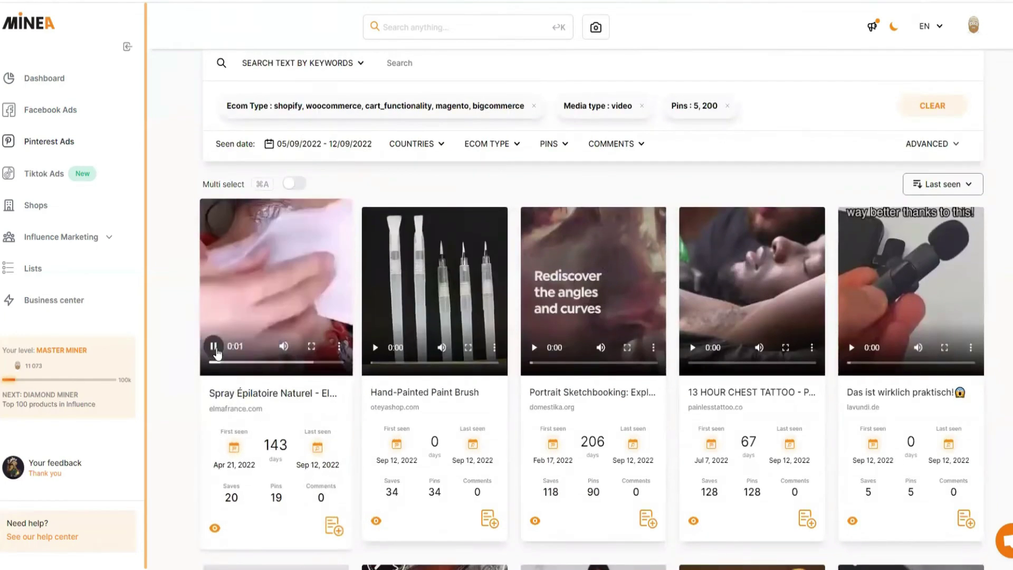
scroll(790, 313, "down", 7)
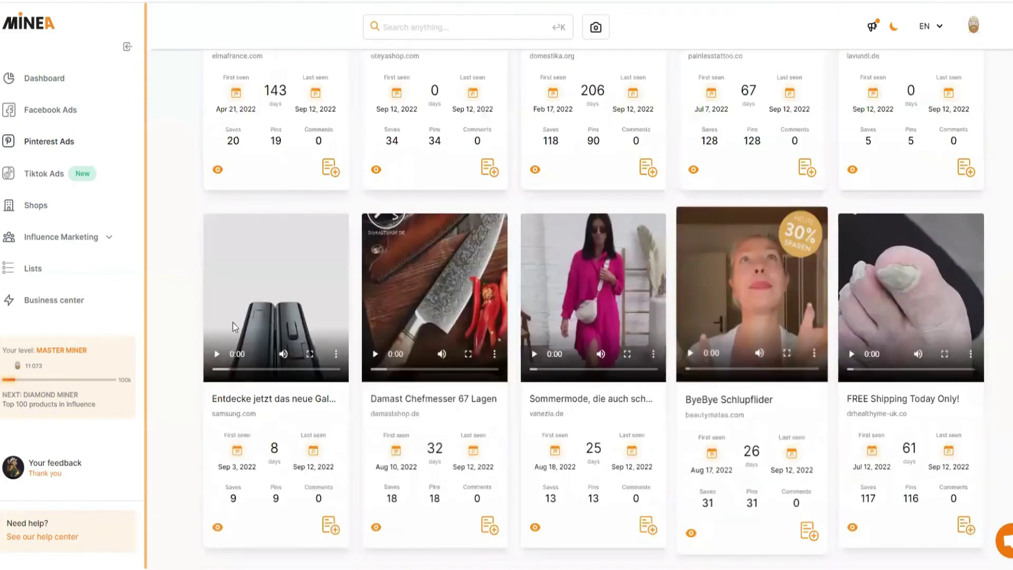
scroll(507, 349, "up", 4)
scroll(828, 359, "down", 11)
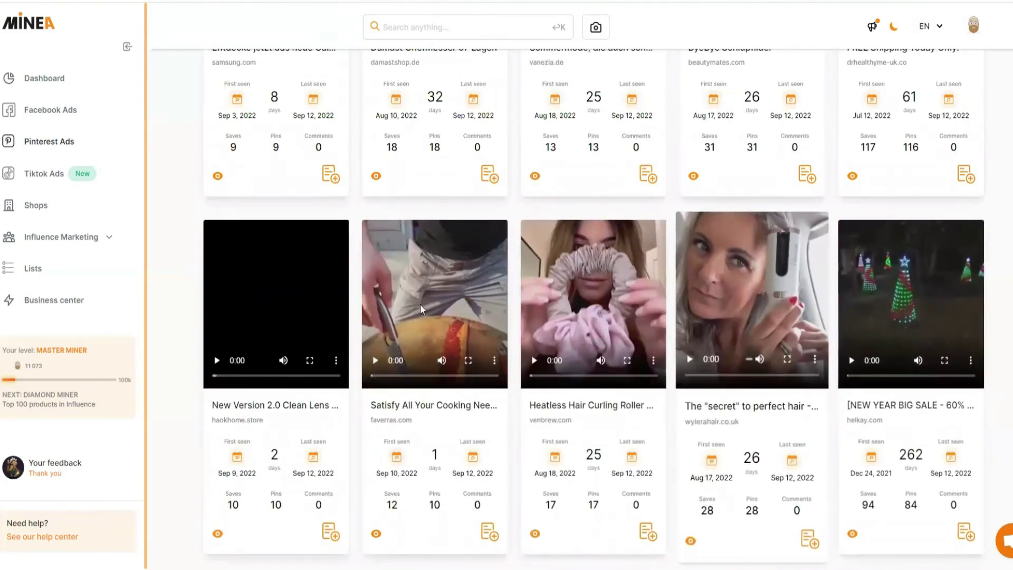
scroll(422, 309, "up", 14)
scroll(621, 351, "down", 7)
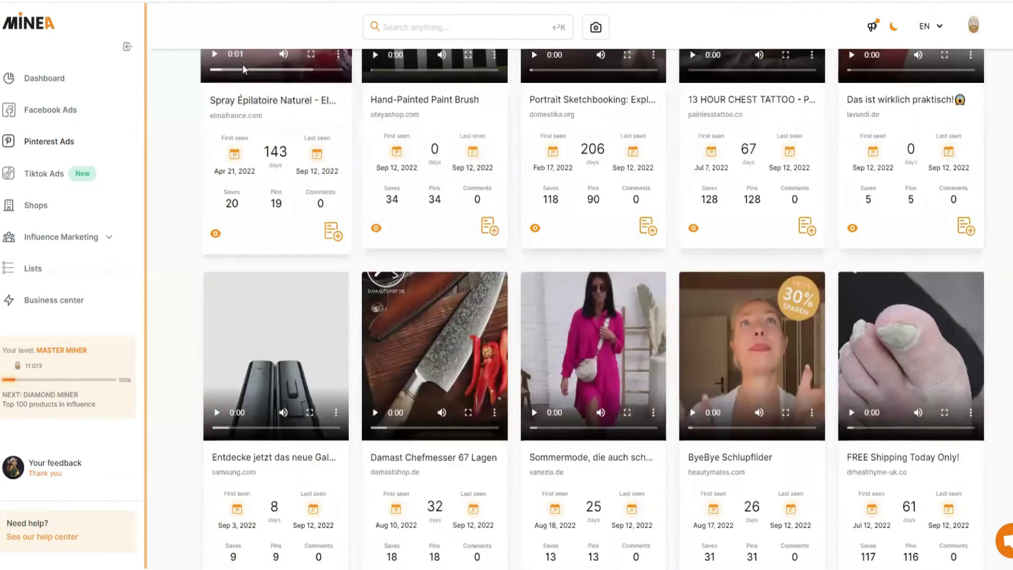